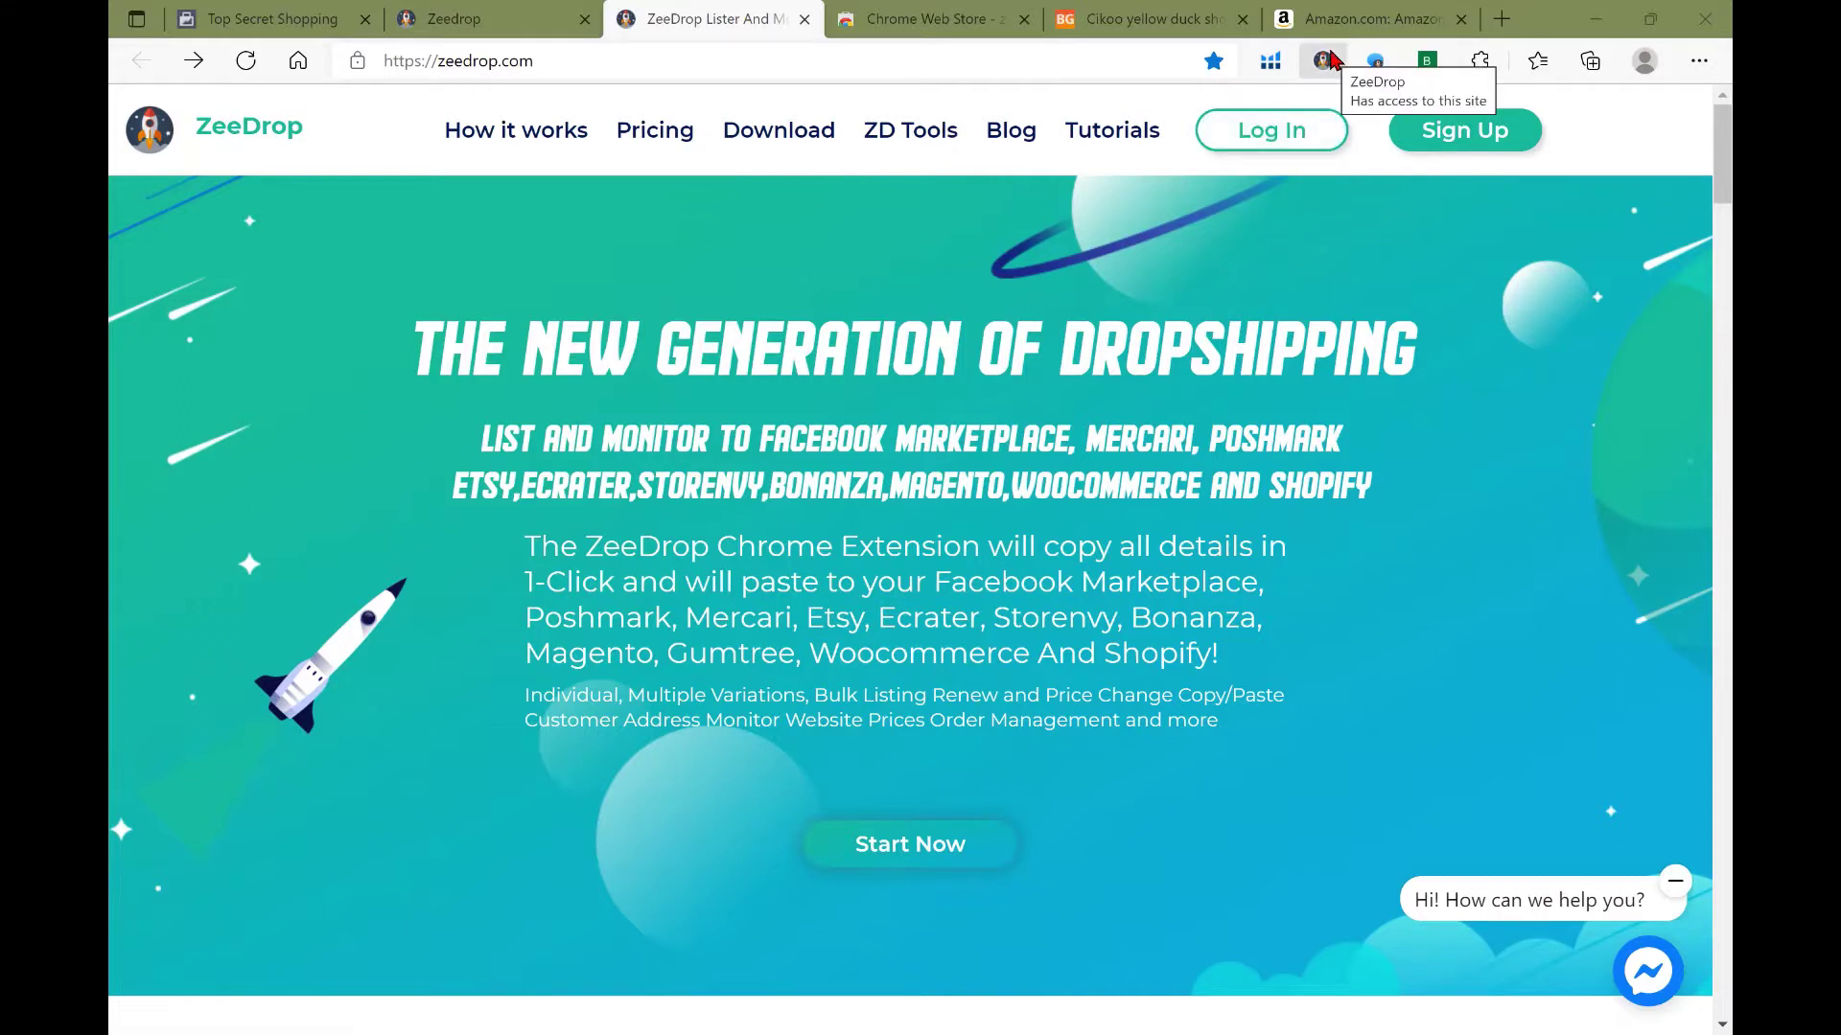
Step: Review the bulk list's three saved Amazon products and the coiled Lightning car charger's Amazon page
click(491, 21)
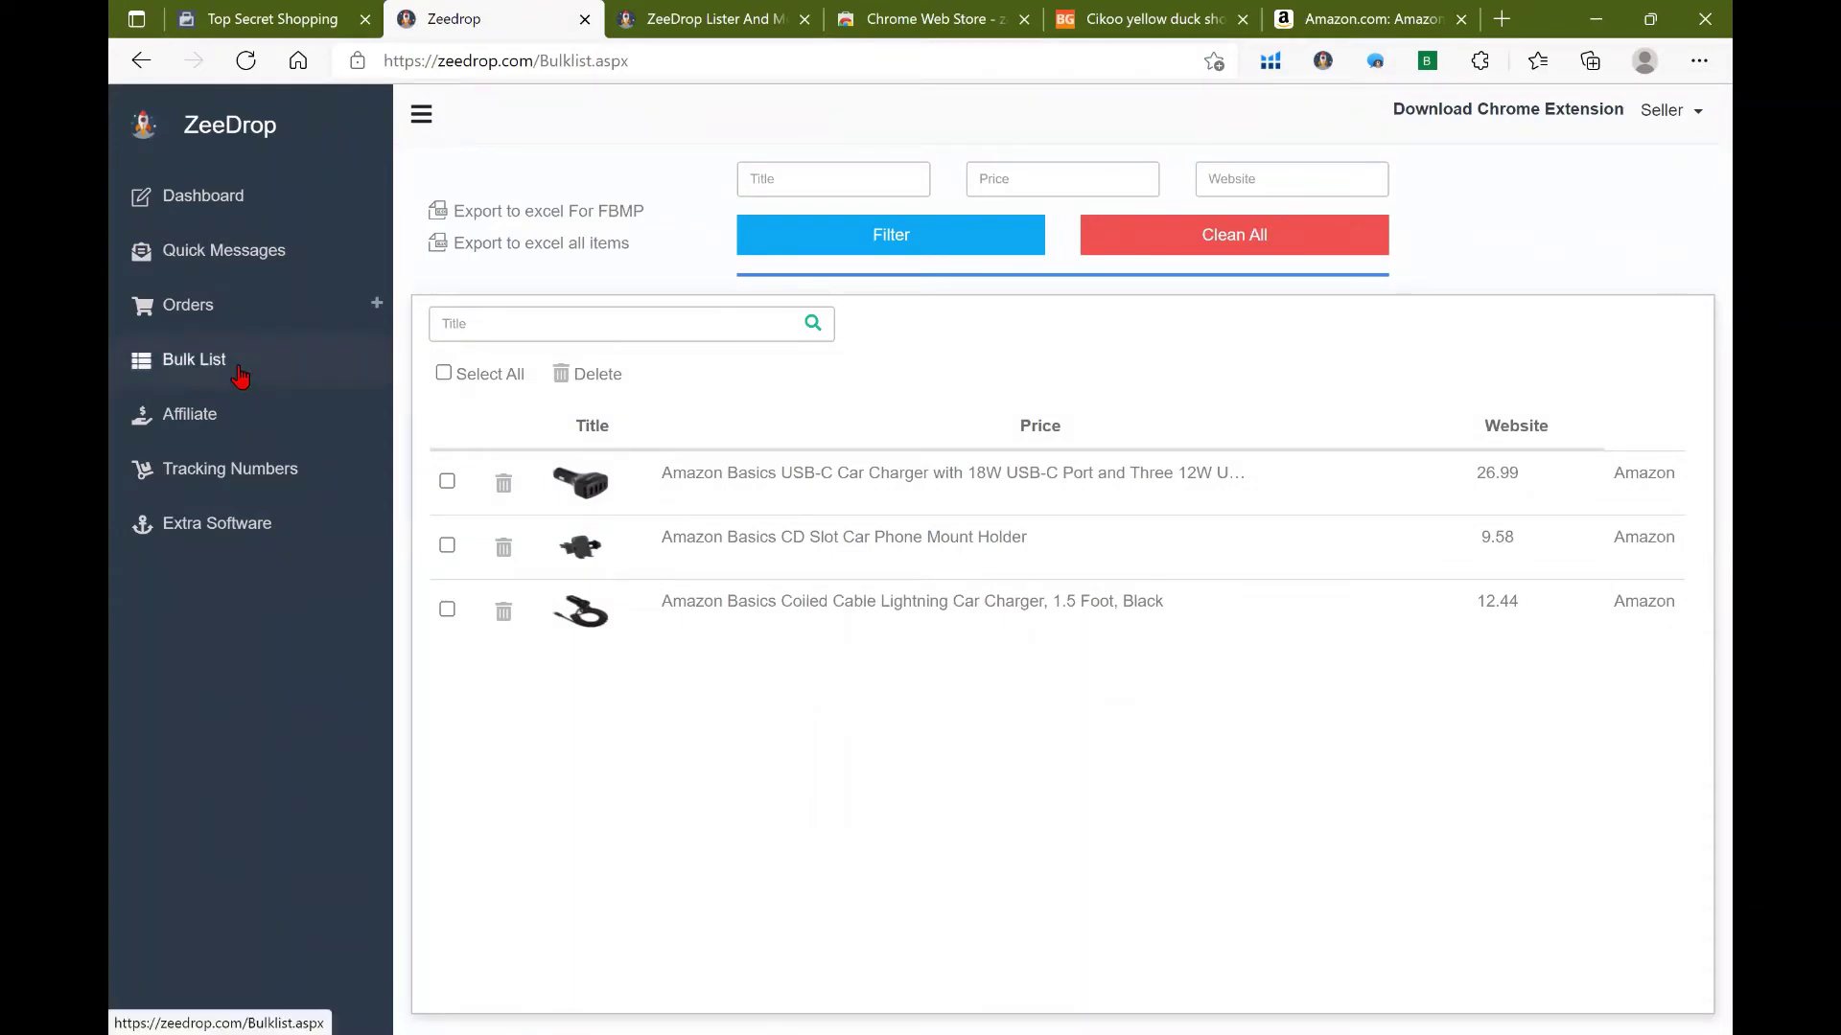
click(1368, 12)
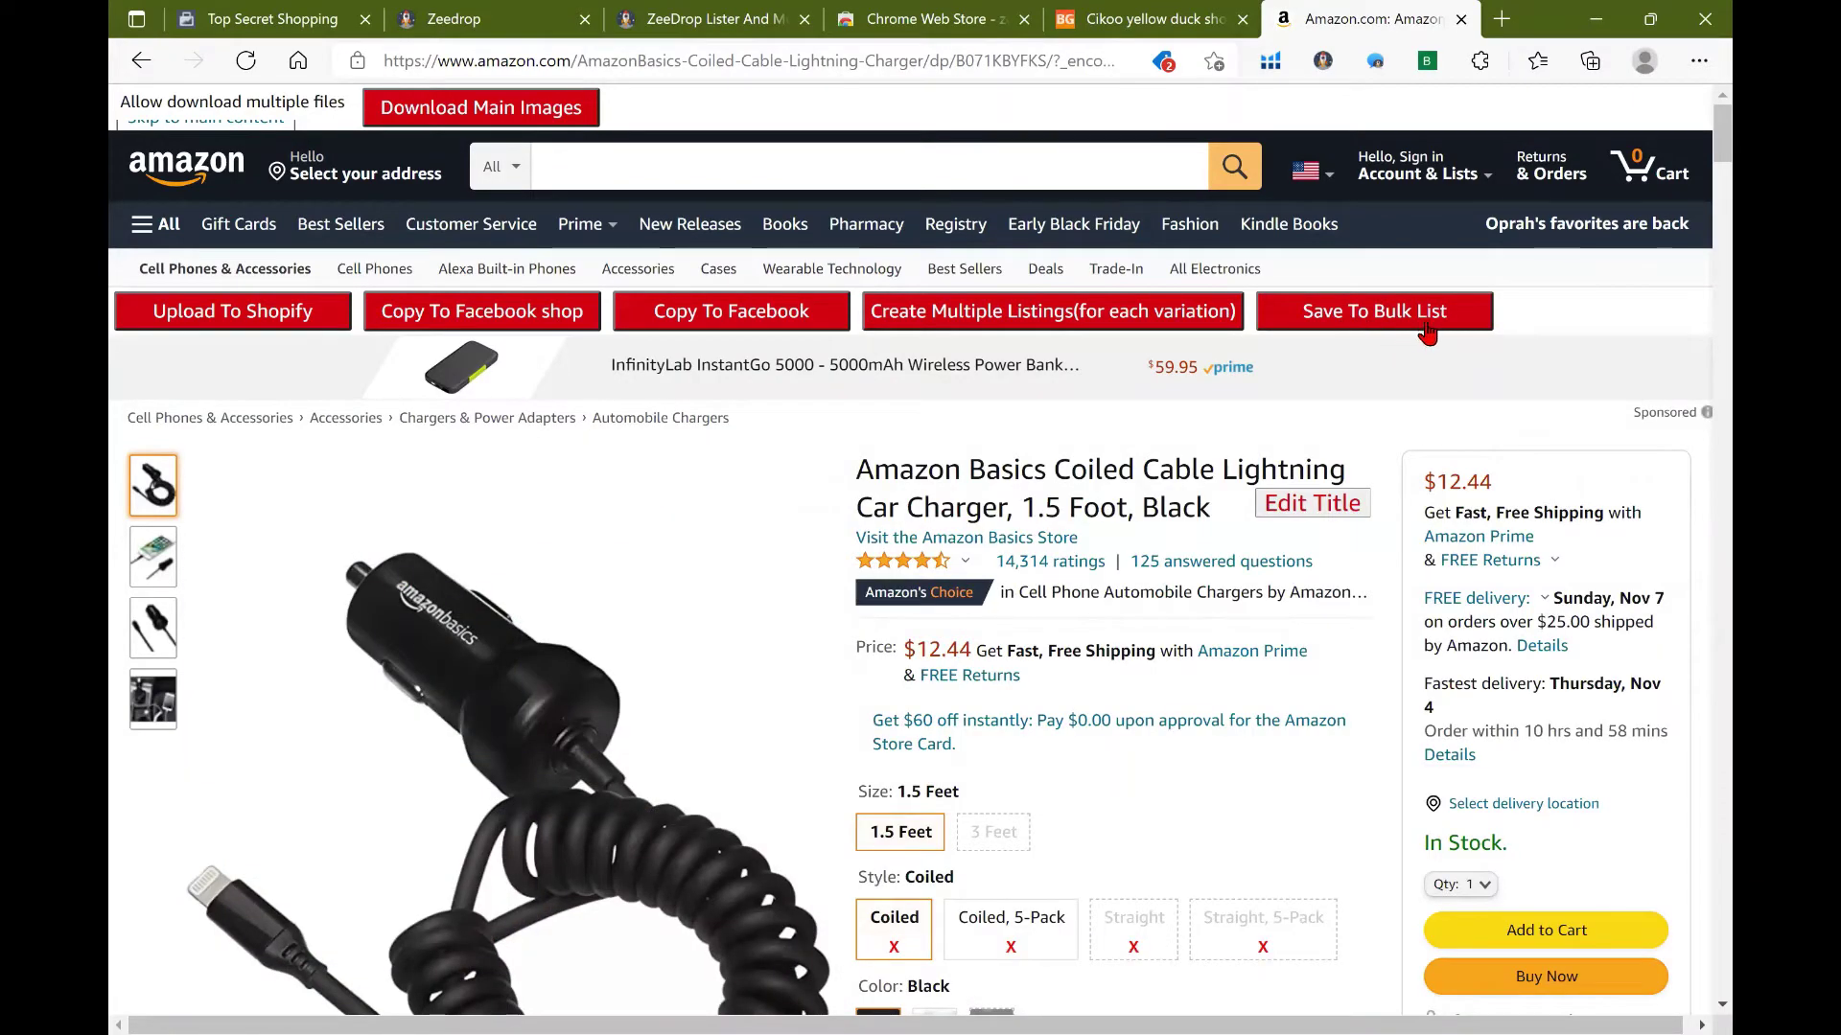
click(430, 13)
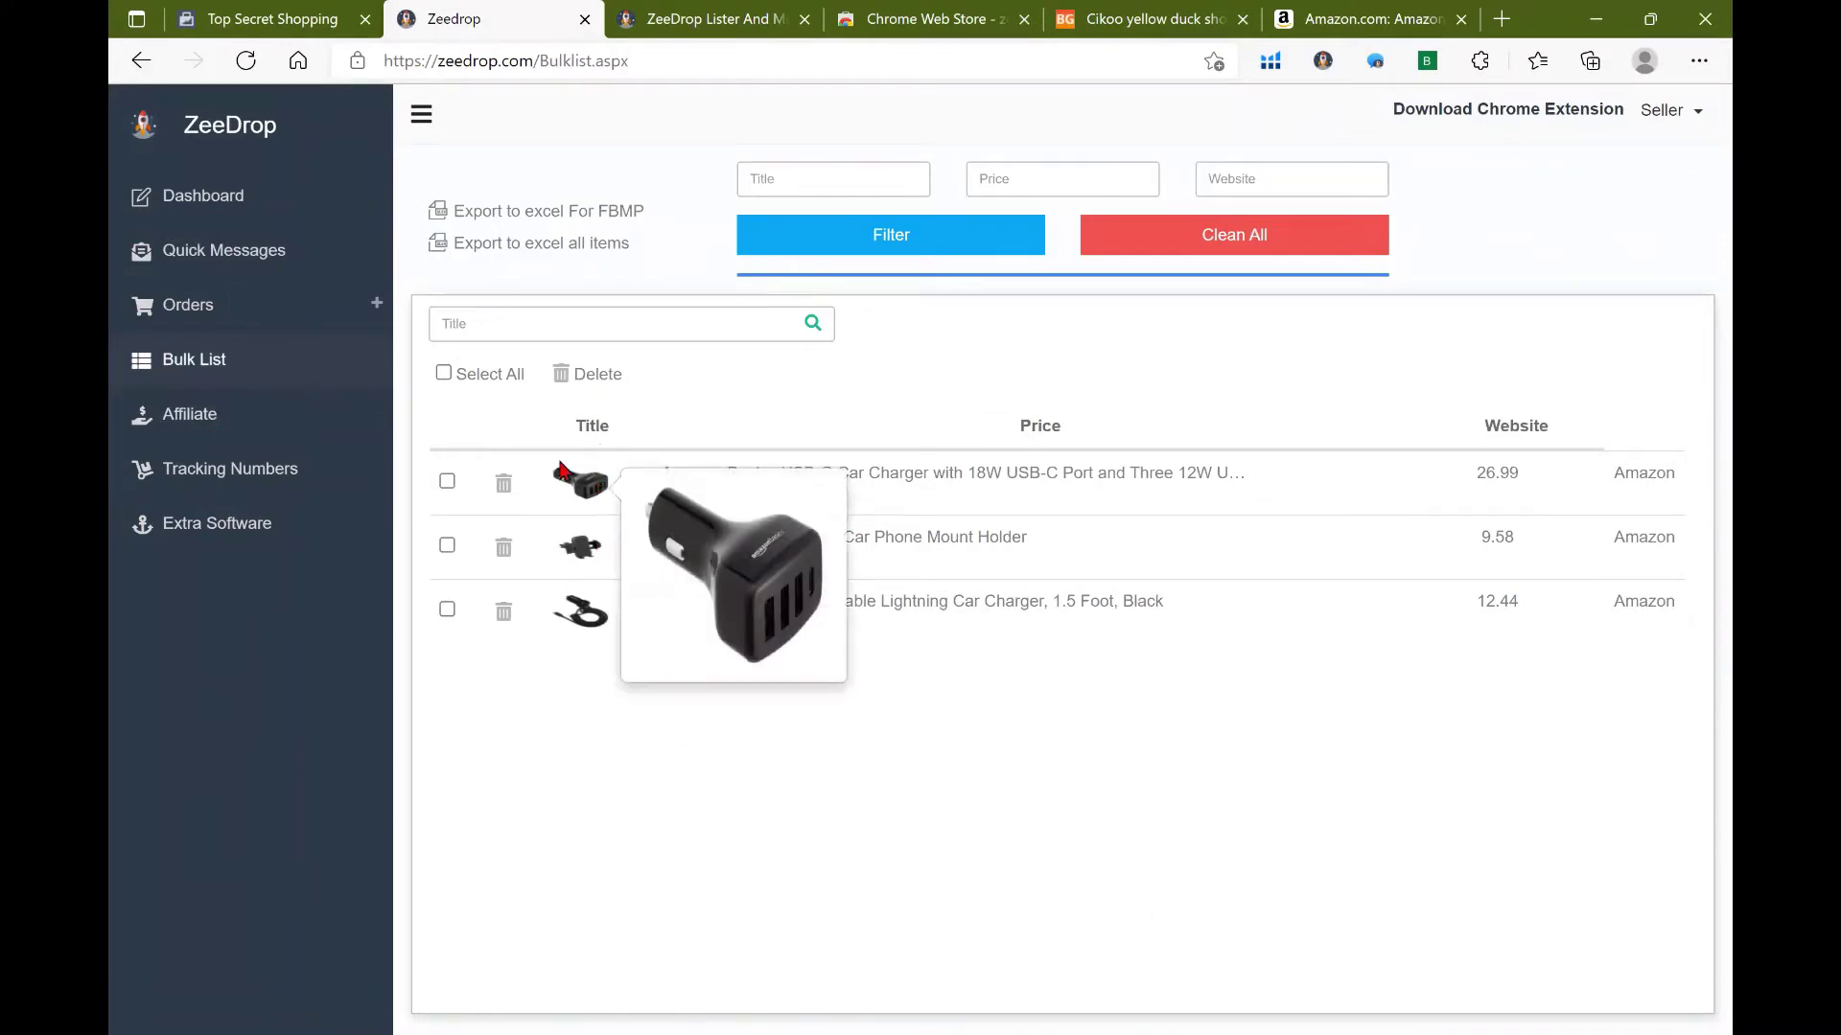
Step: Select all three saved products (26.99, 9.58, 12.44) in the ZeeDrop Bulk List
click(445, 374)
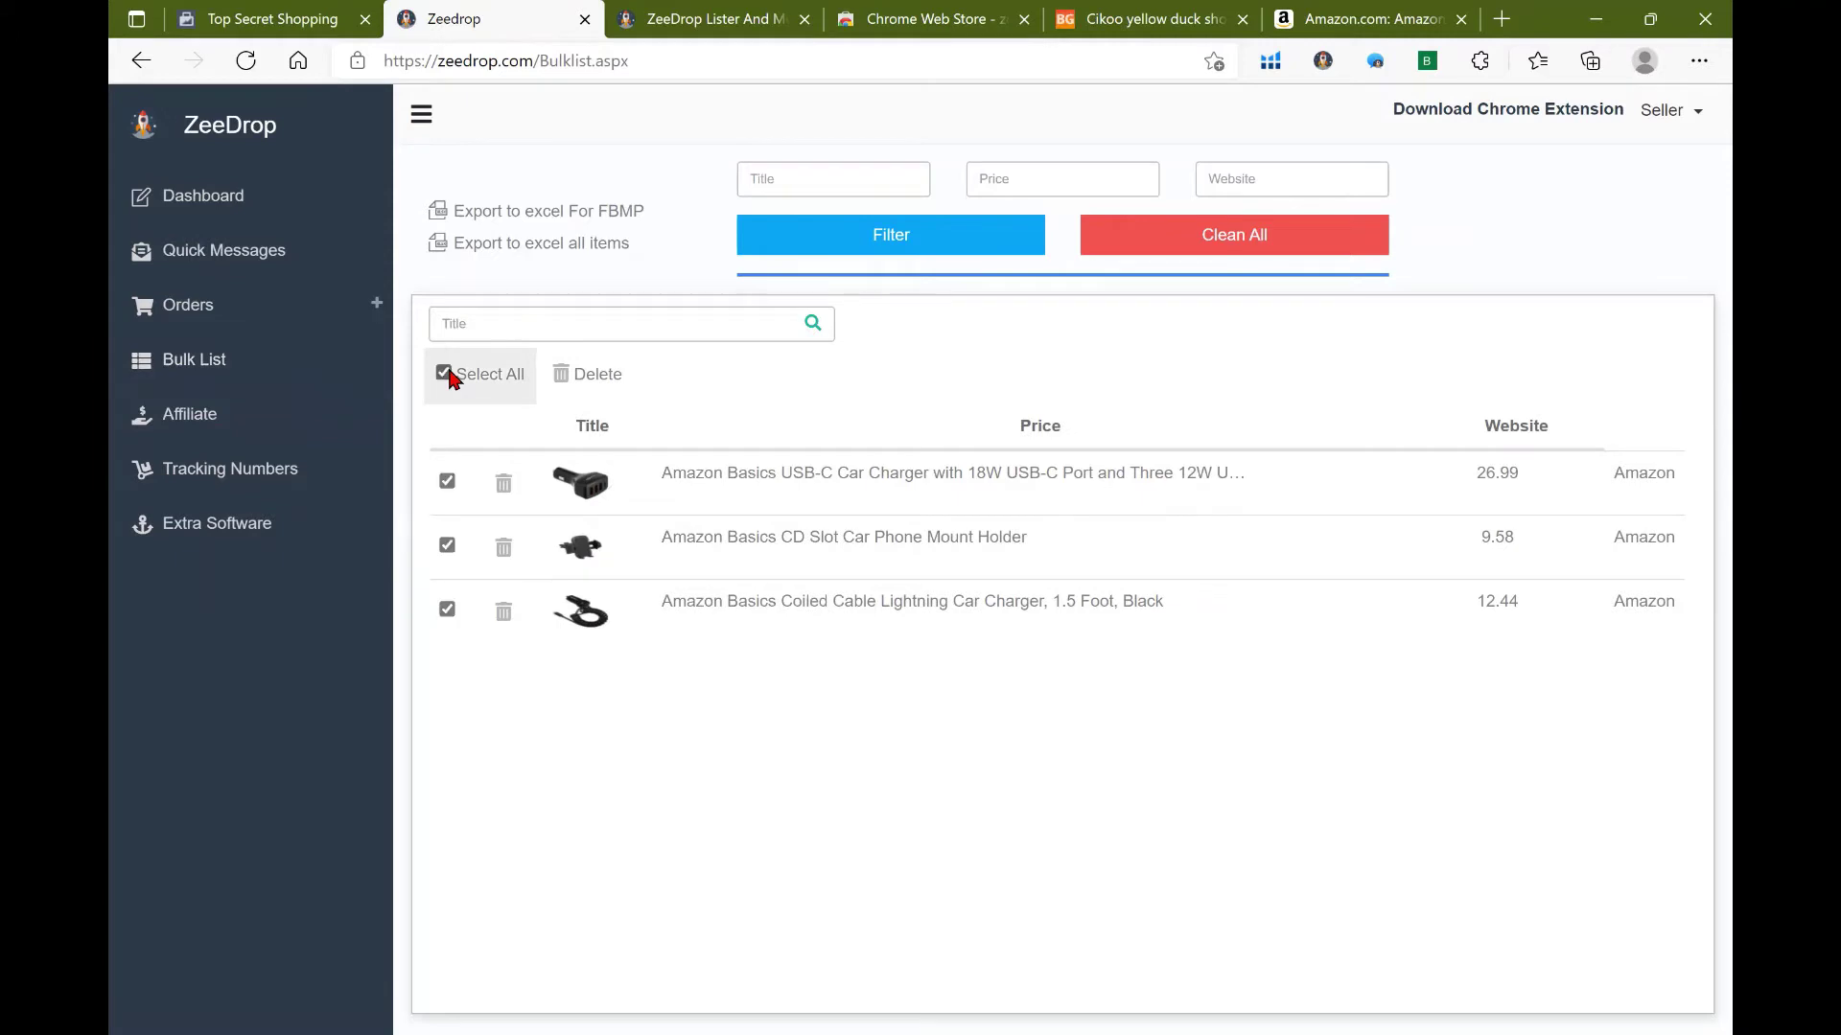
Step: Export the three checked products for FBMP as itemsForFBMP_format2bulk (3).csv
click(623, 216)
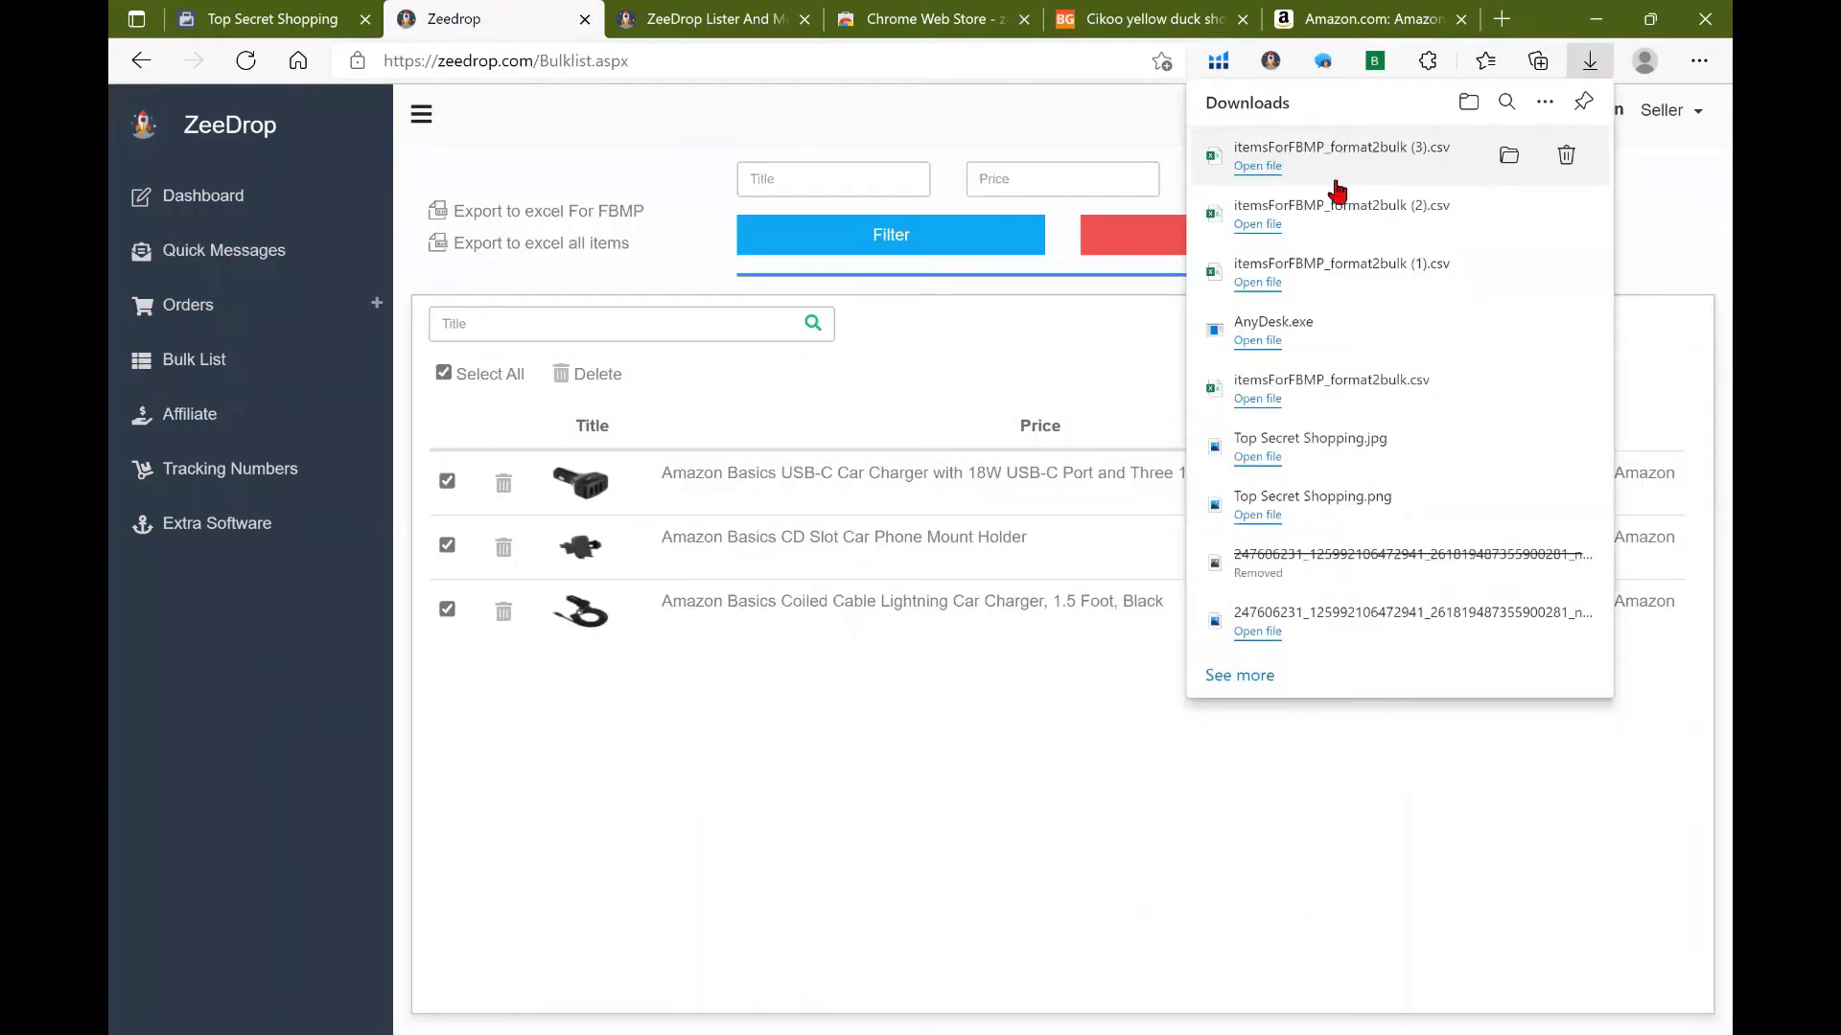
click(272, 10)
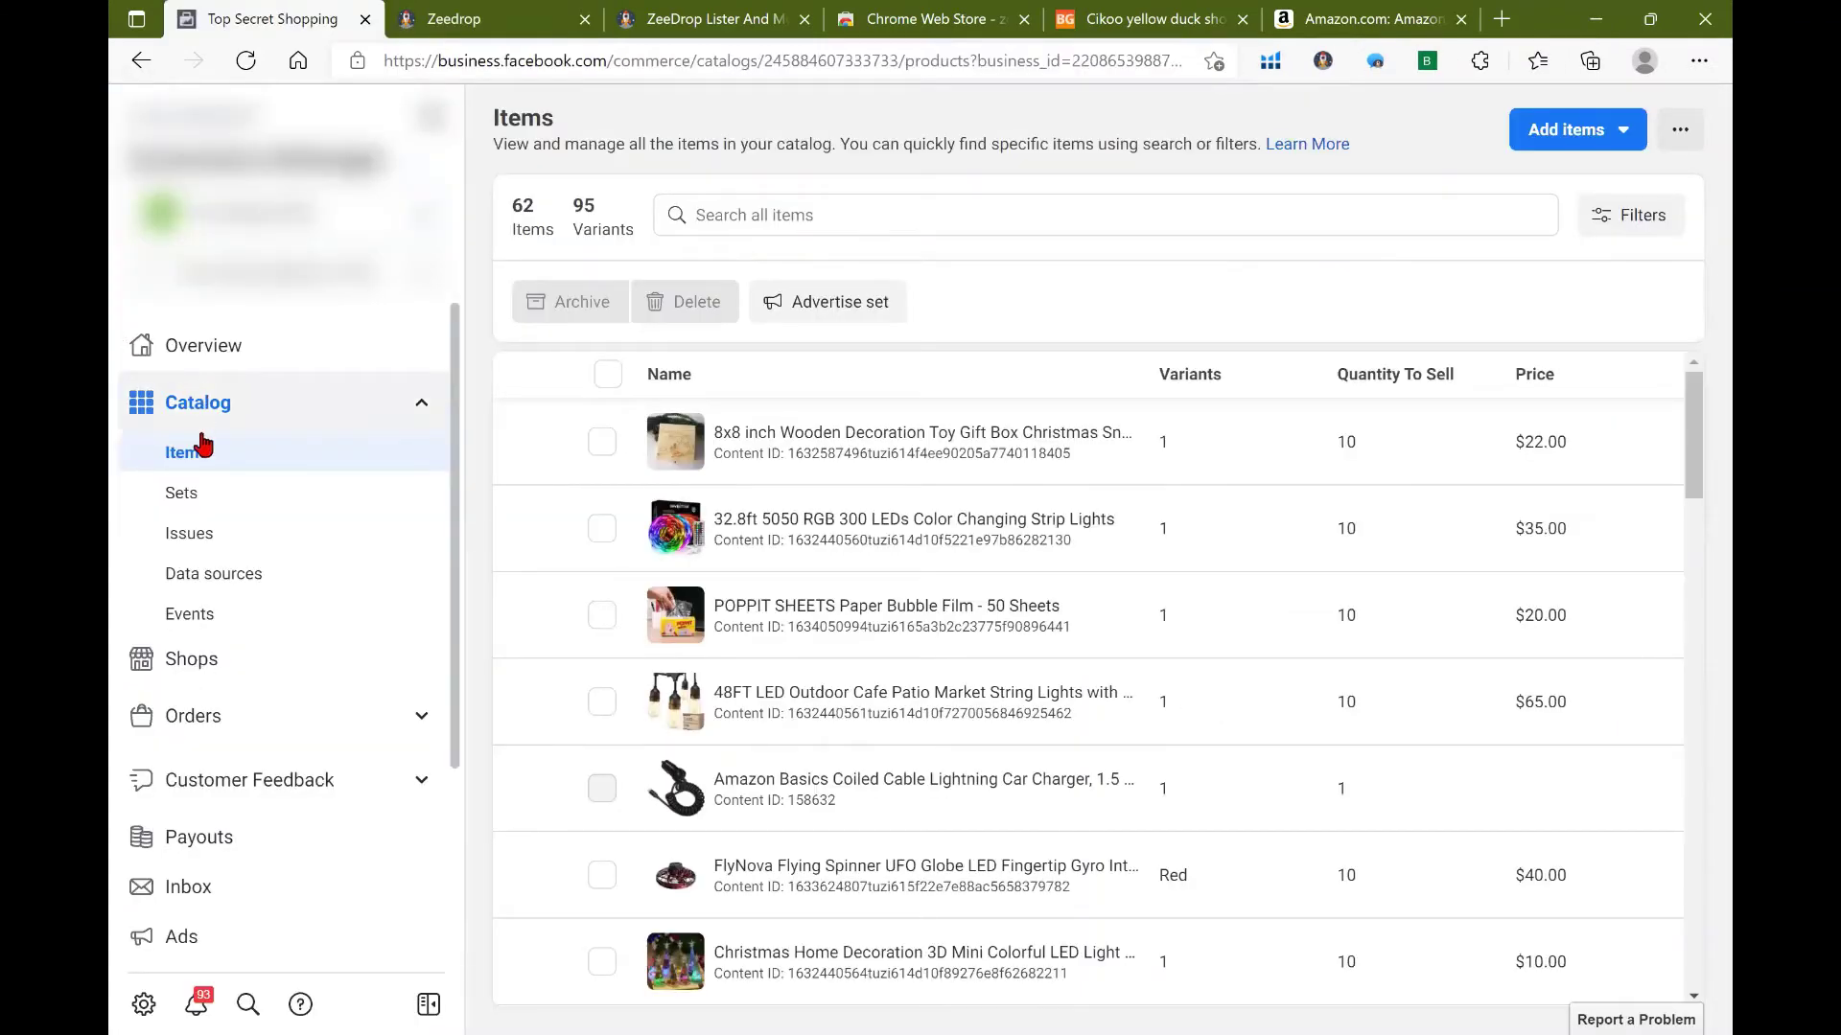
Step: Upload itemsForFBMP_format2bulk (3).csv as a catalog data feed, adding 3 products with none rejected
click(1596, 134)
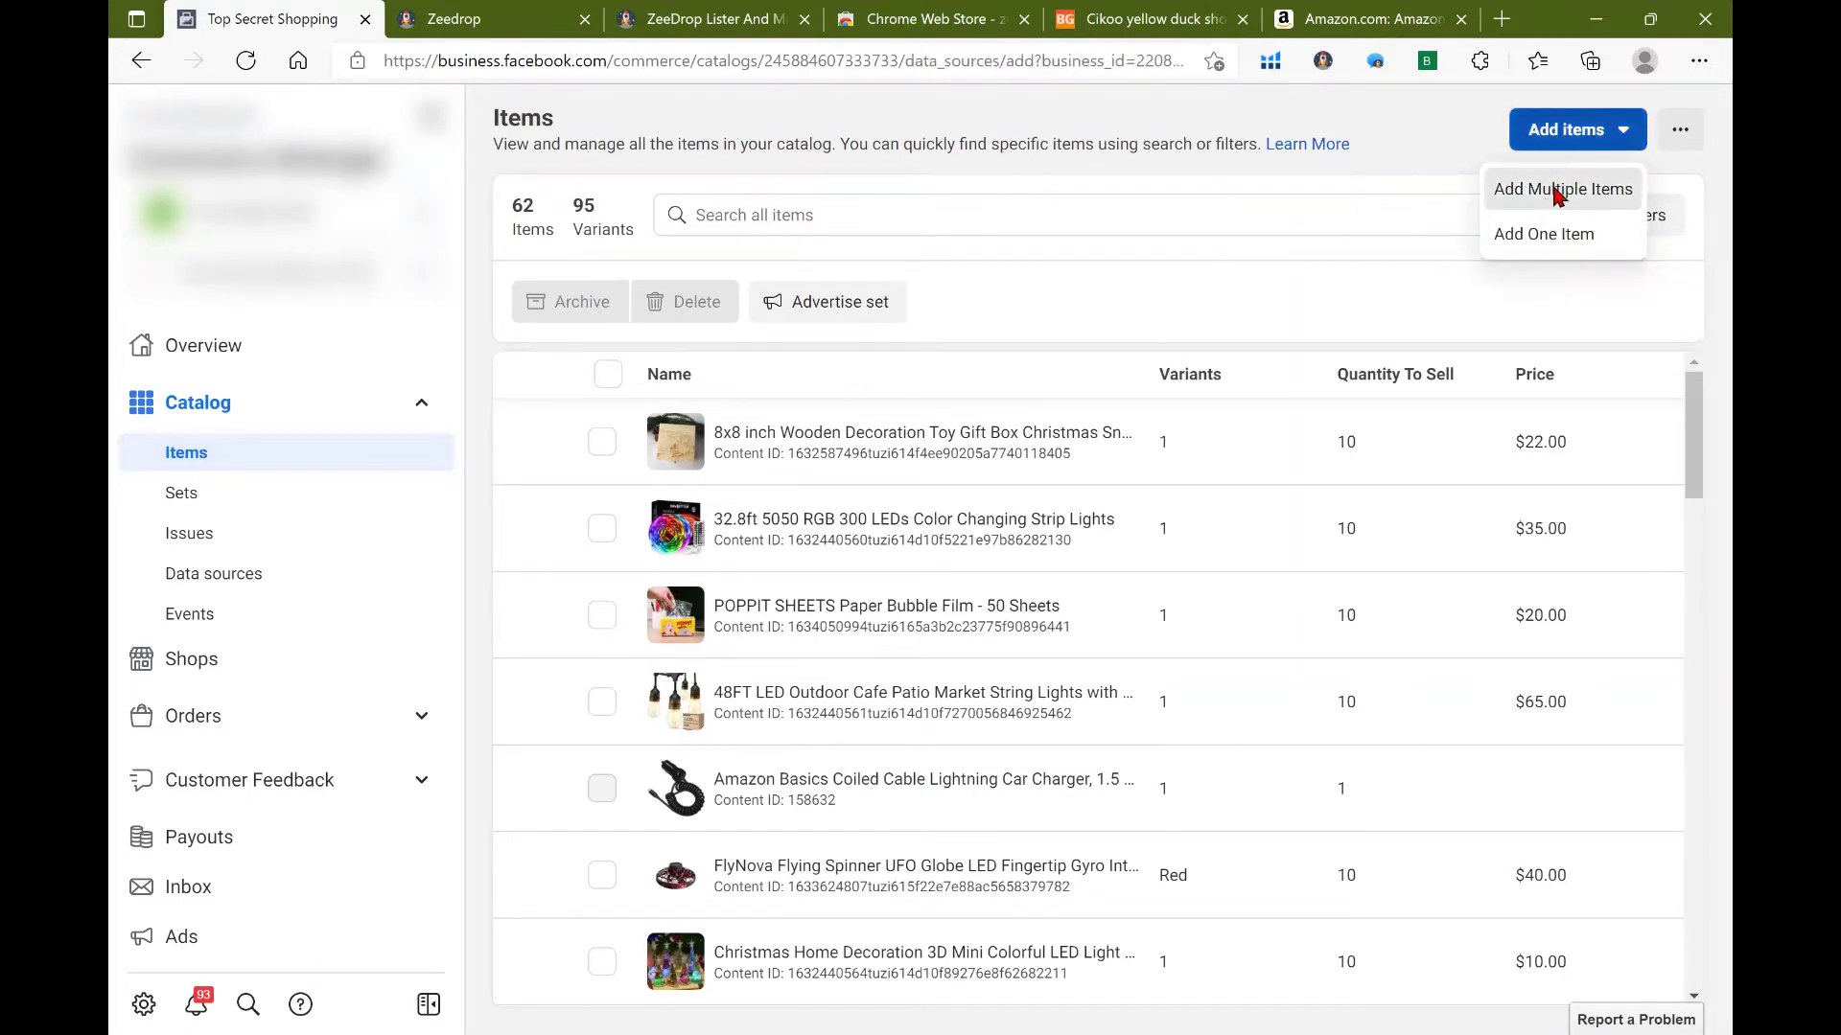
click(1558, 192)
click(972, 402)
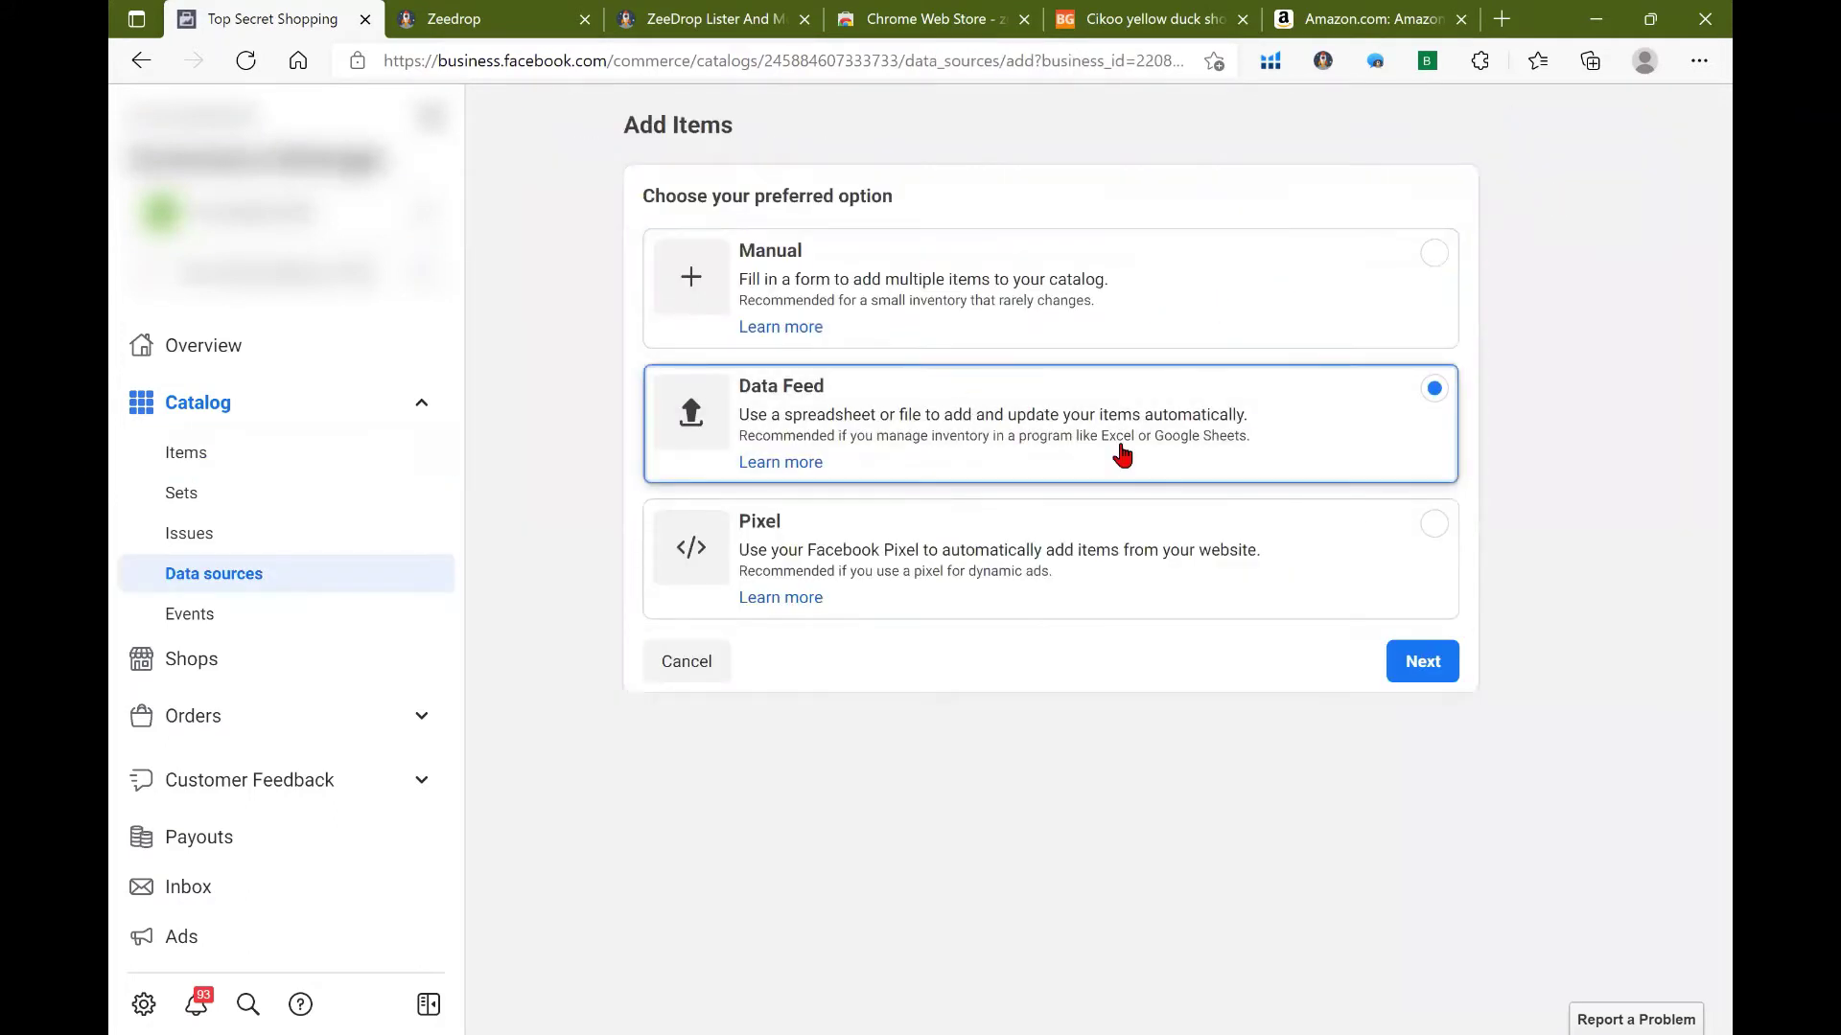
click(1434, 661)
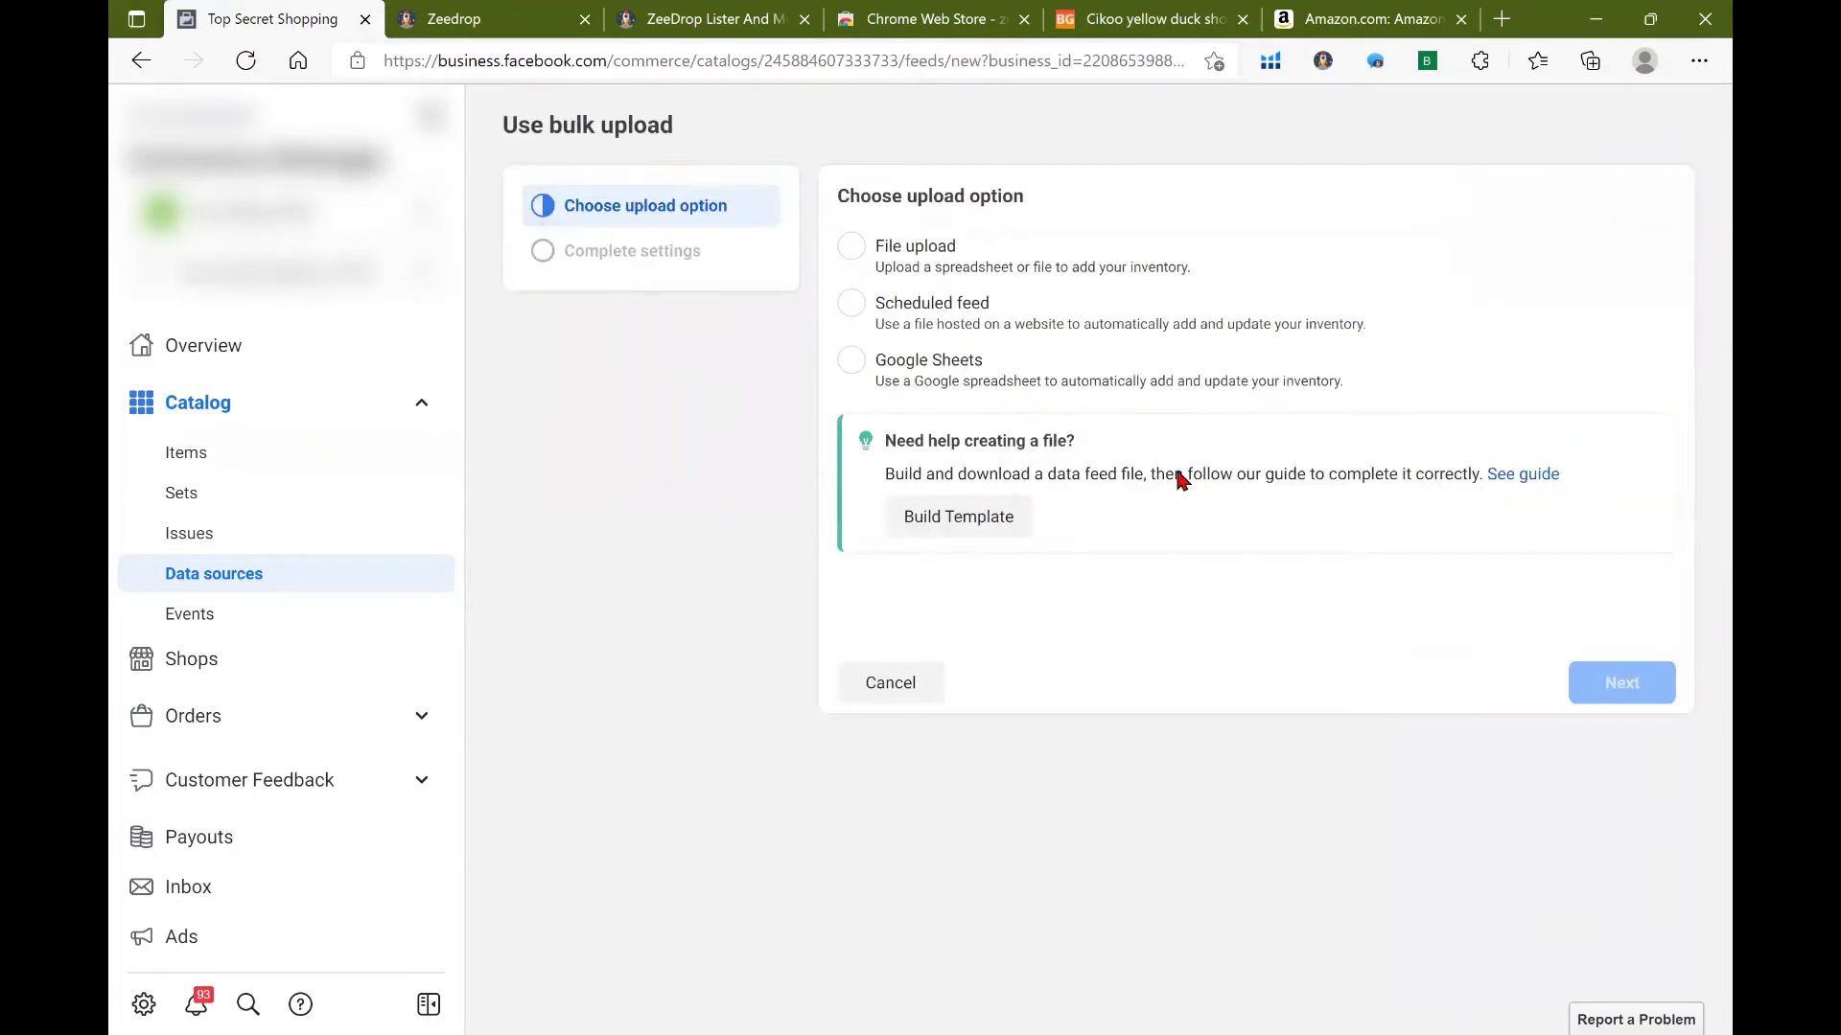
click(1026, 265)
click(1627, 679)
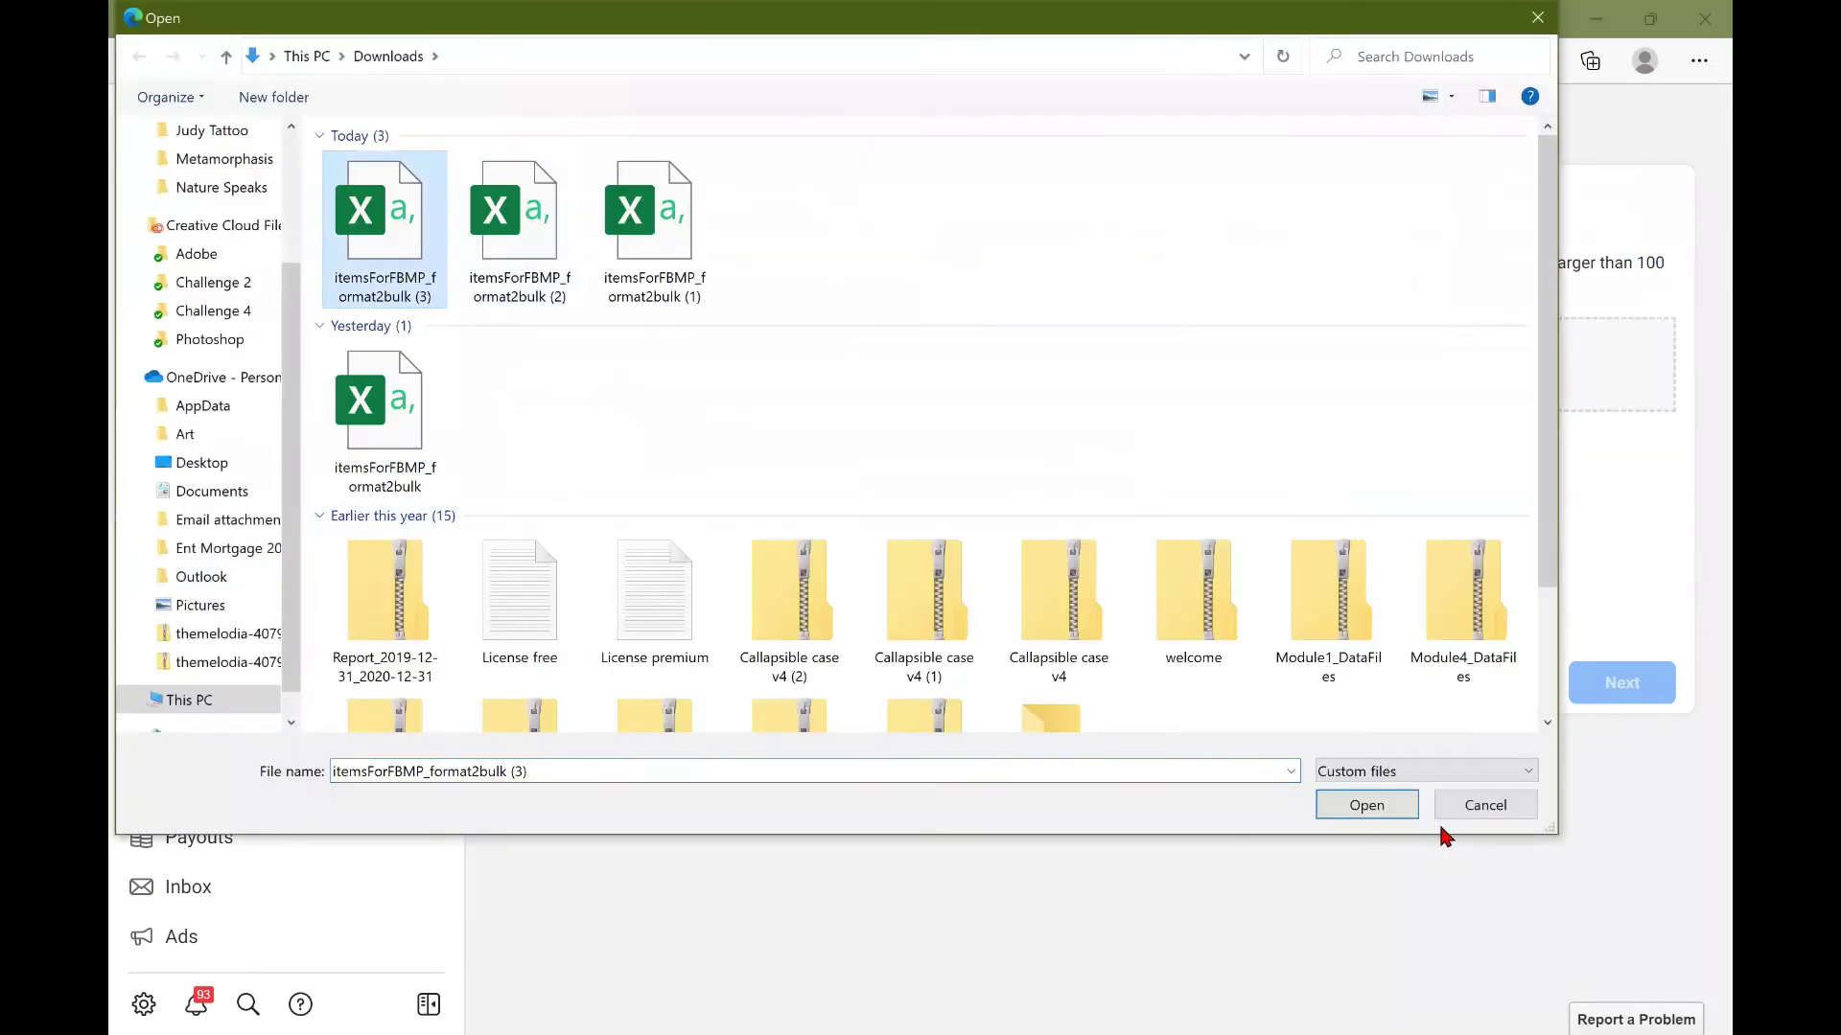
click(1414, 809)
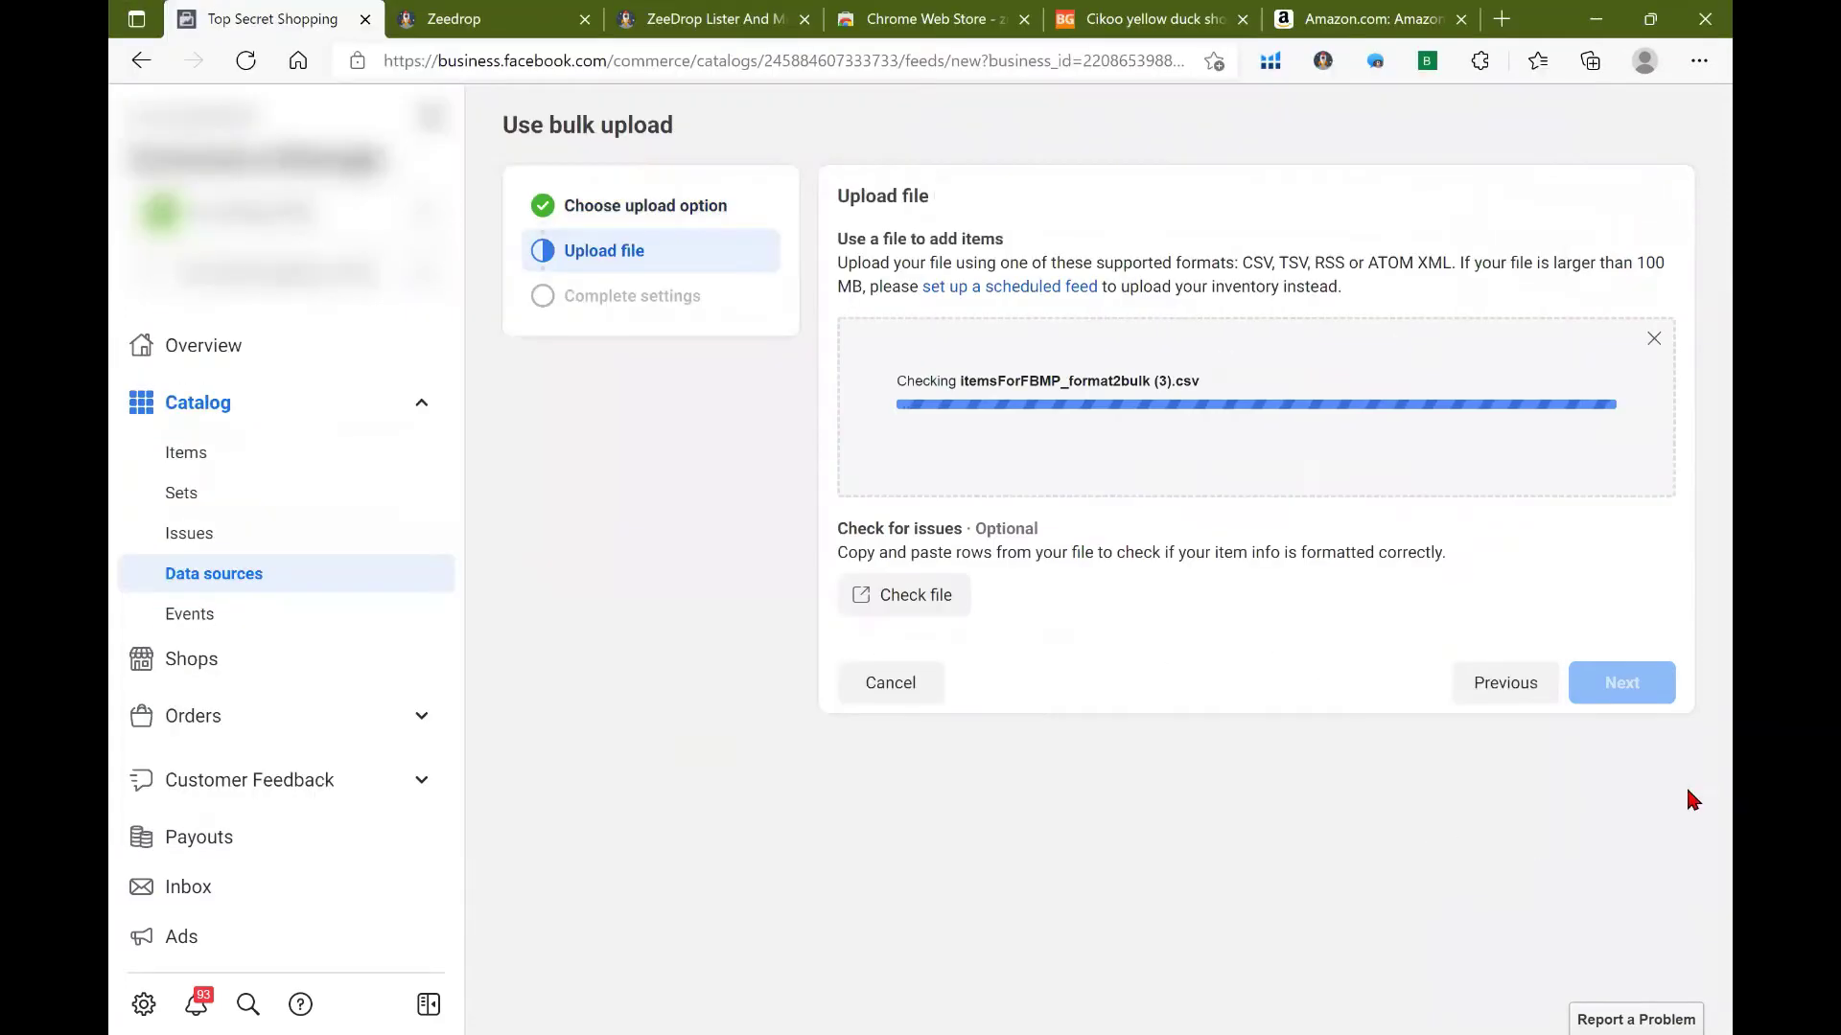
click(1662, 692)
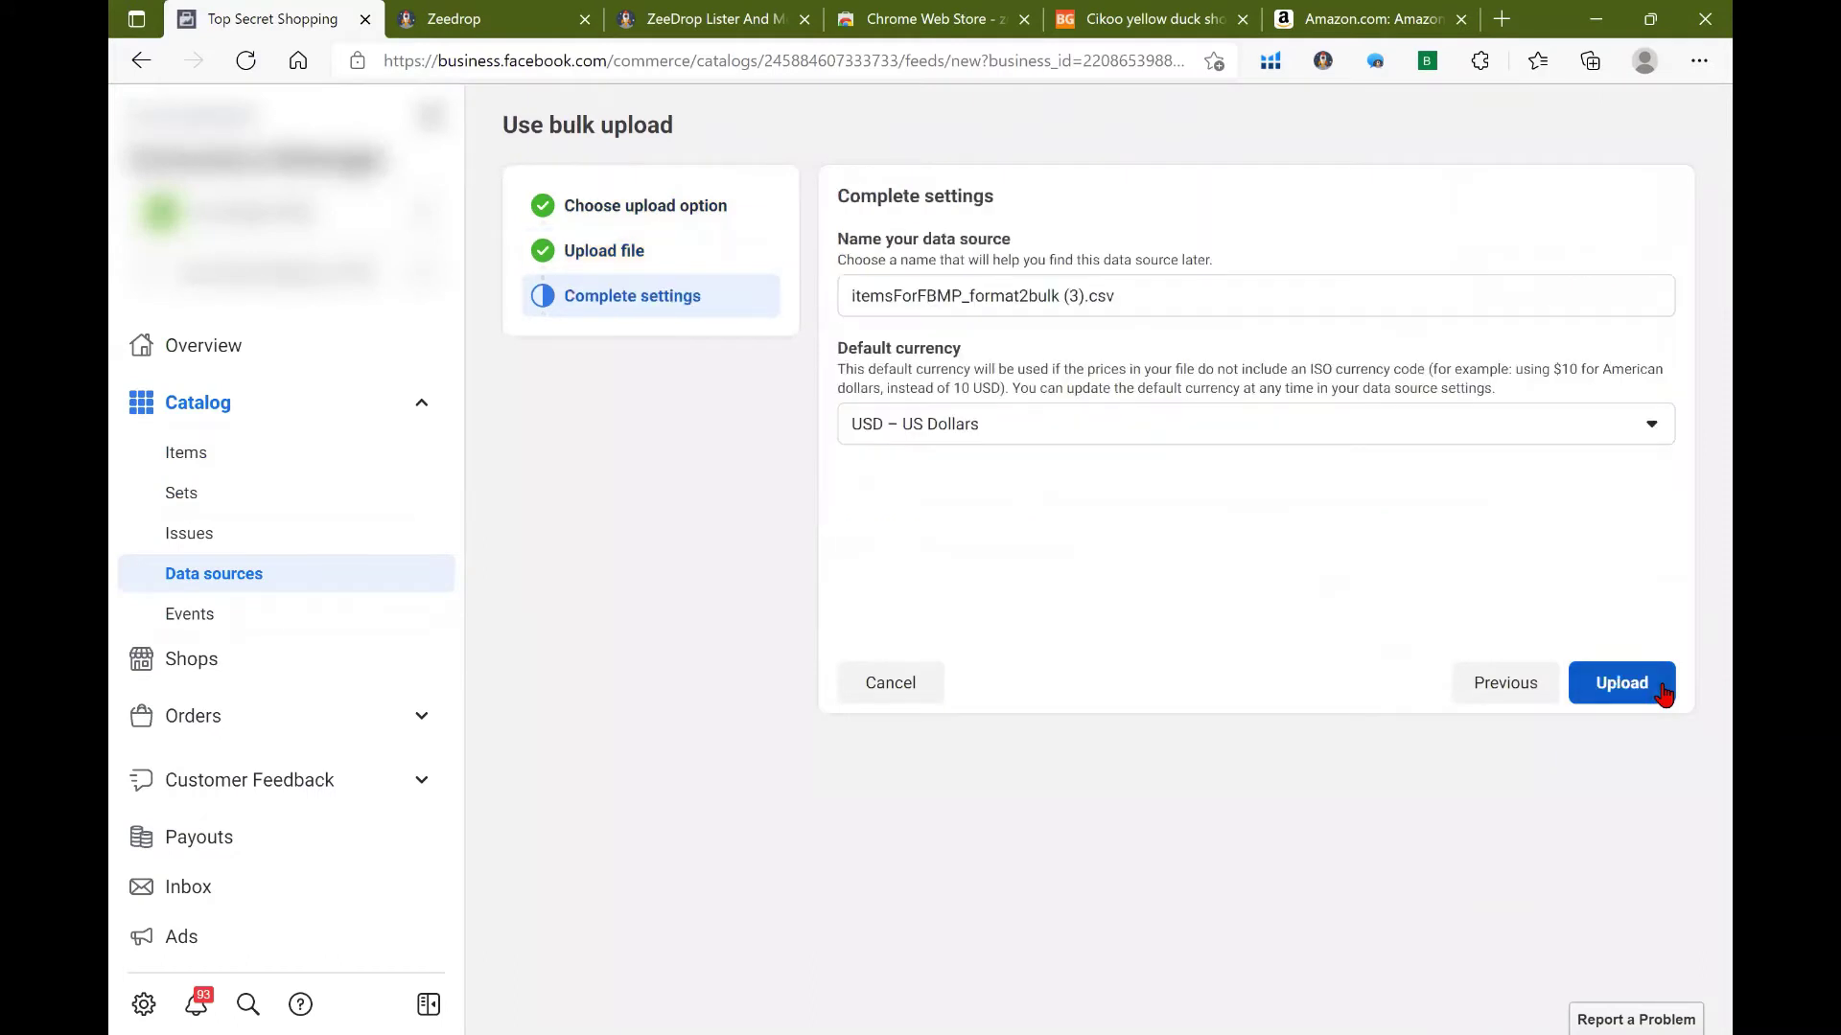
click(1662, 692)
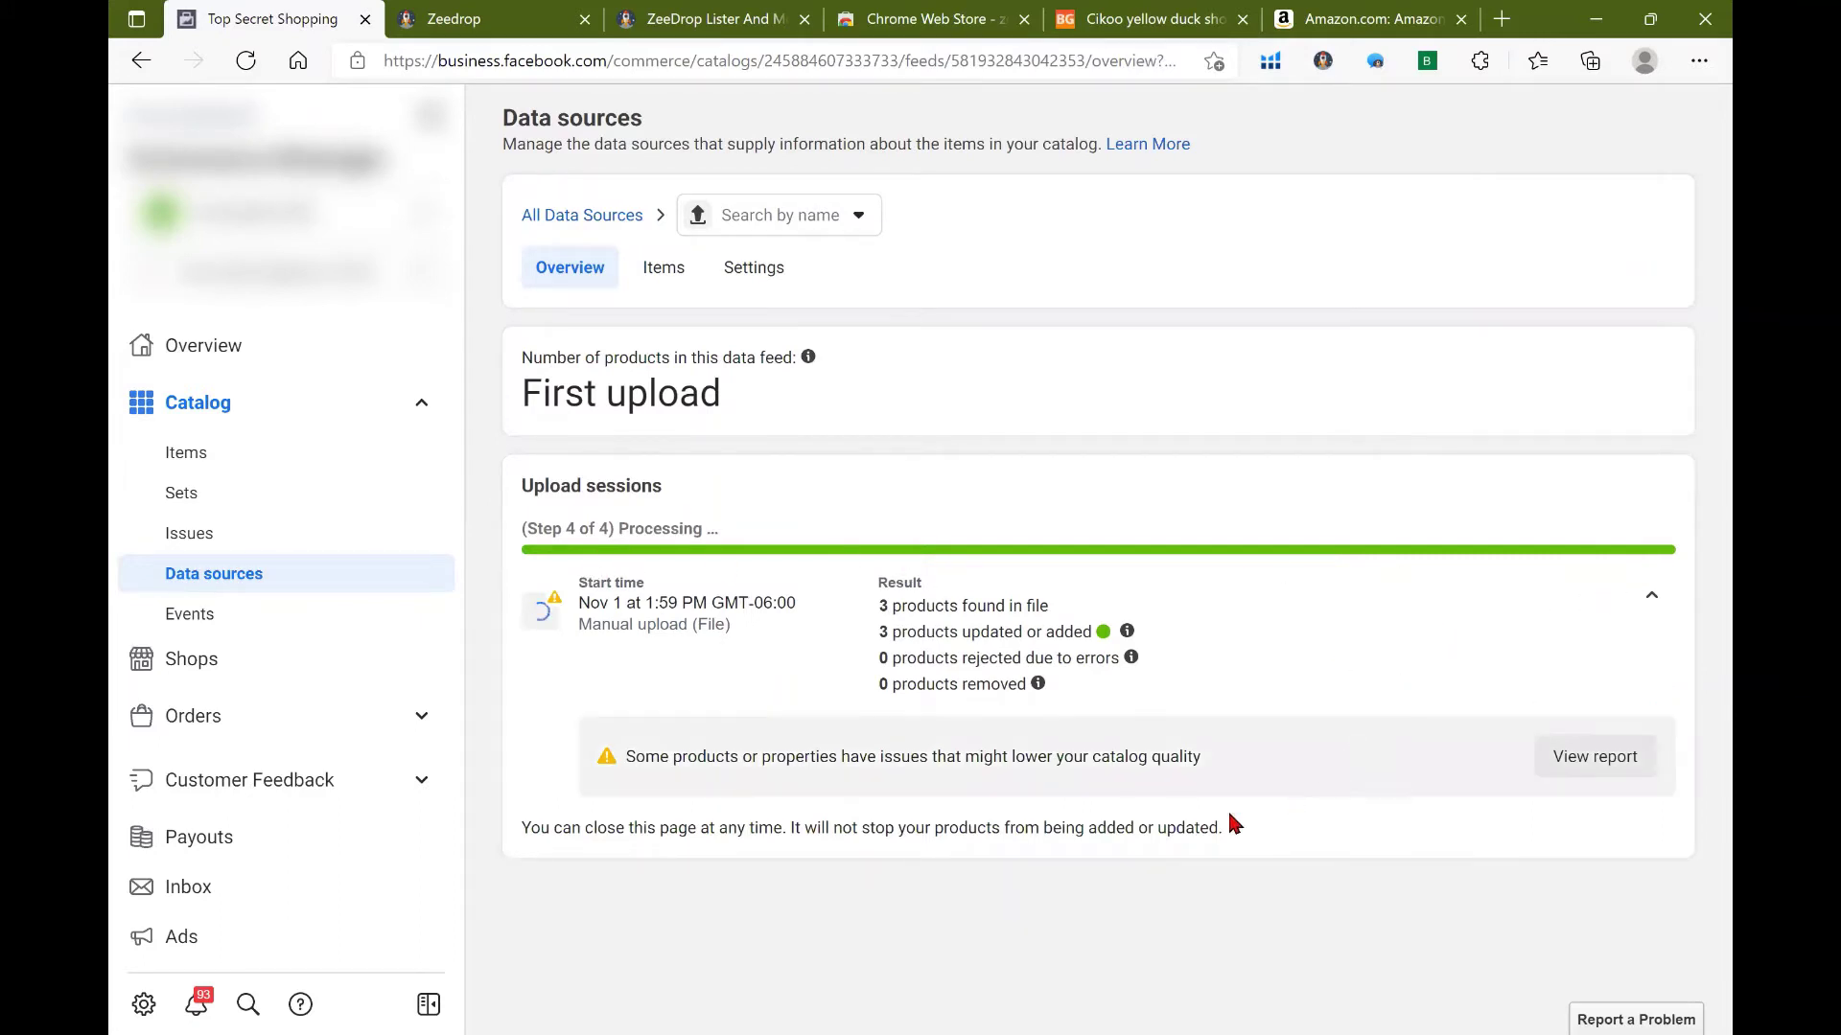
Step: Check the 62-item catalog list, then view Data sources showing the CSV feed marked All good
click(240, 458)
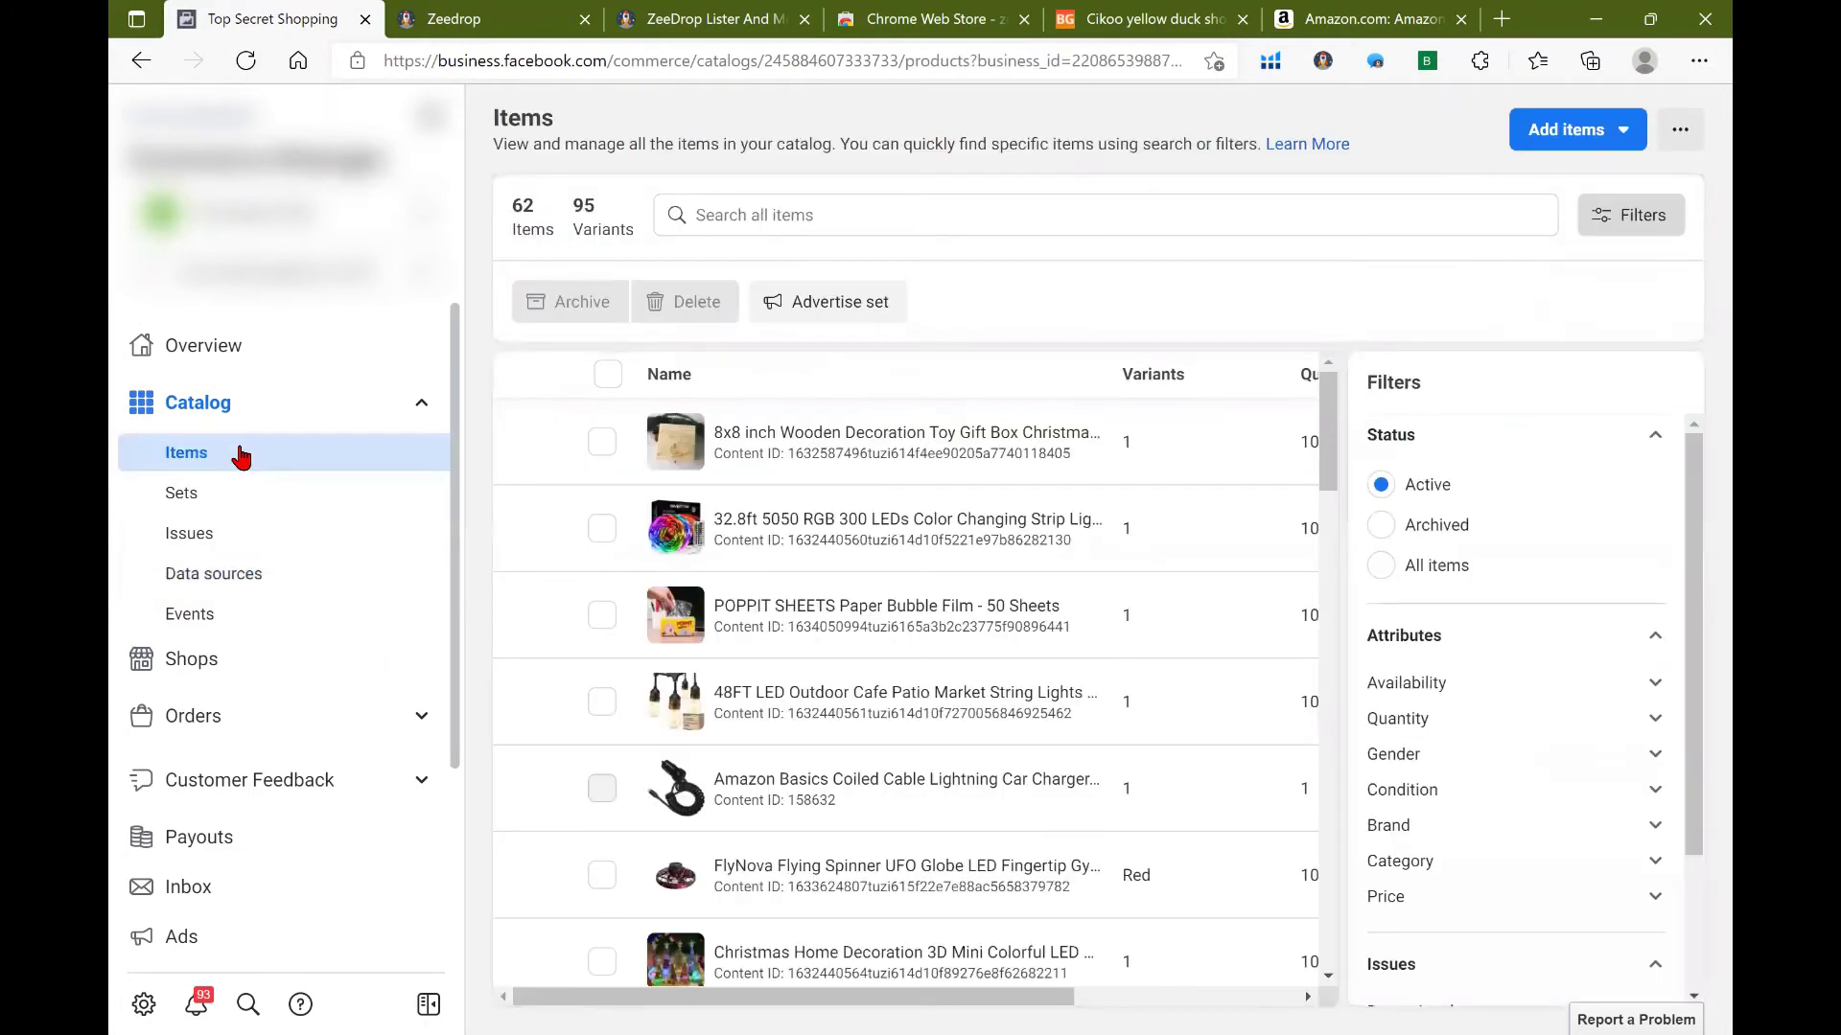
click(1660, 224)
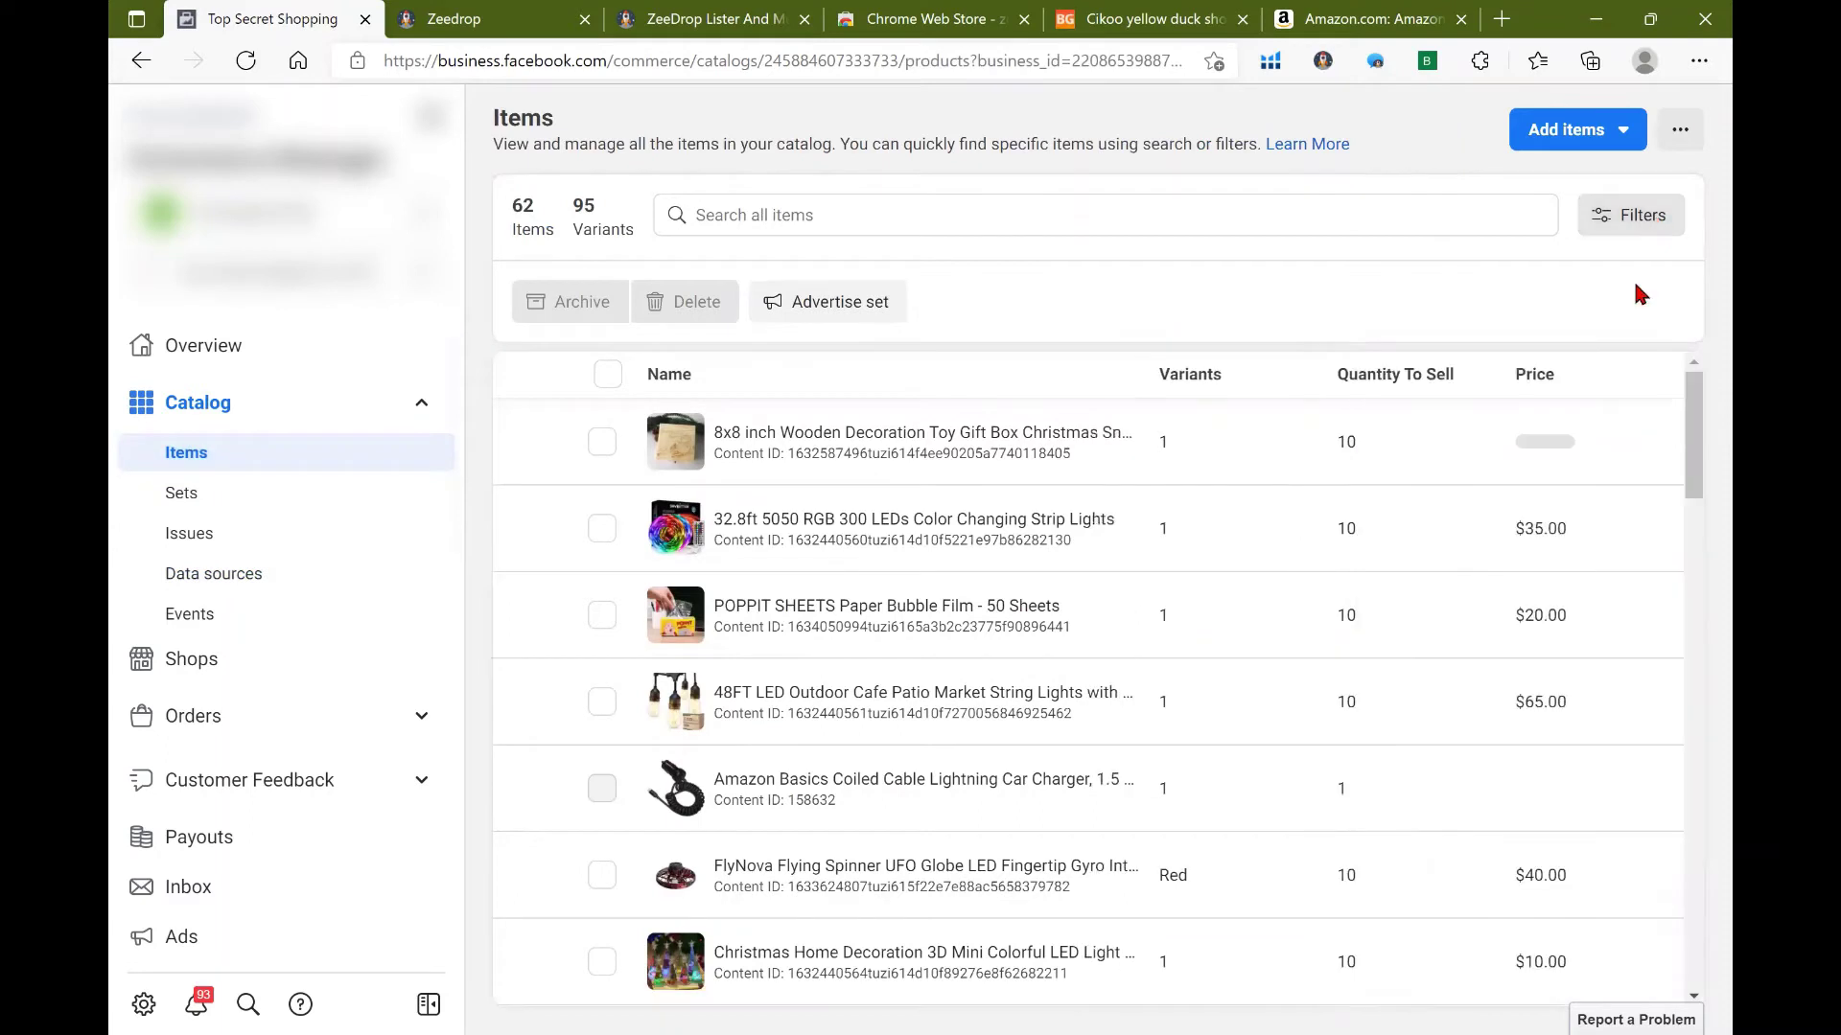
mouse_move(604, 794)
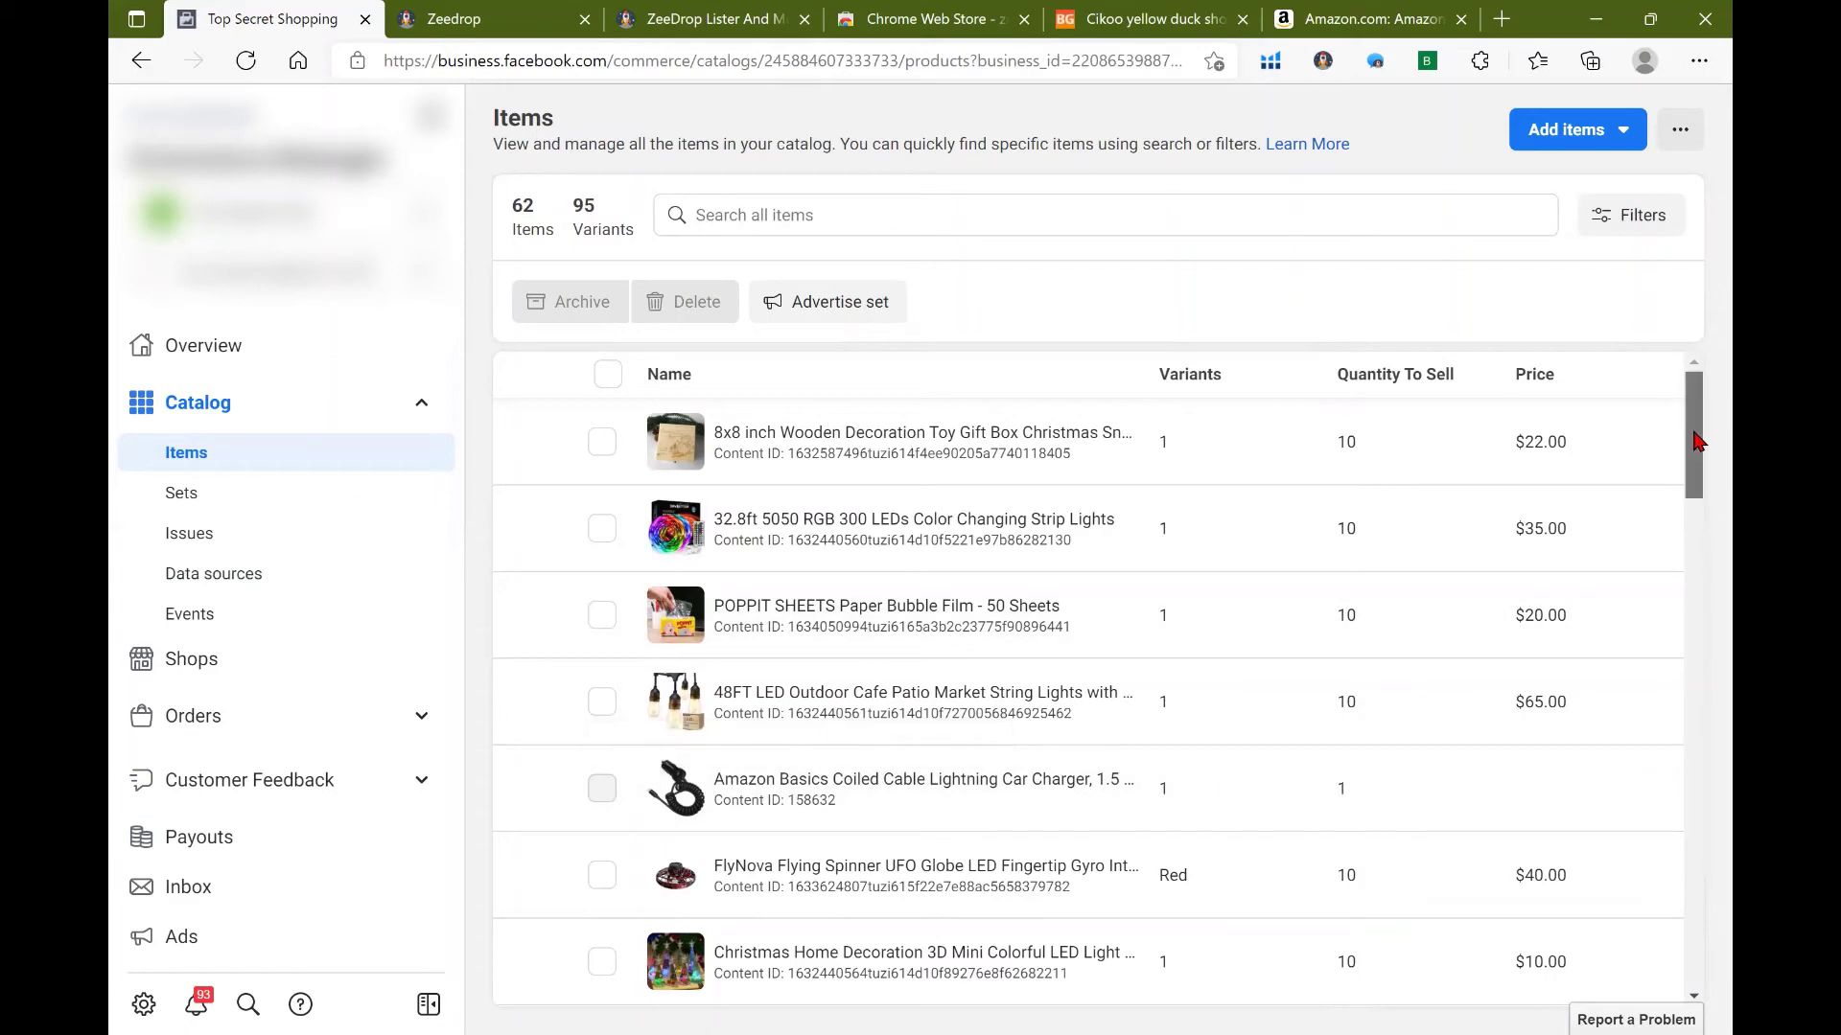
drag(1697, 441, 1697, 873)
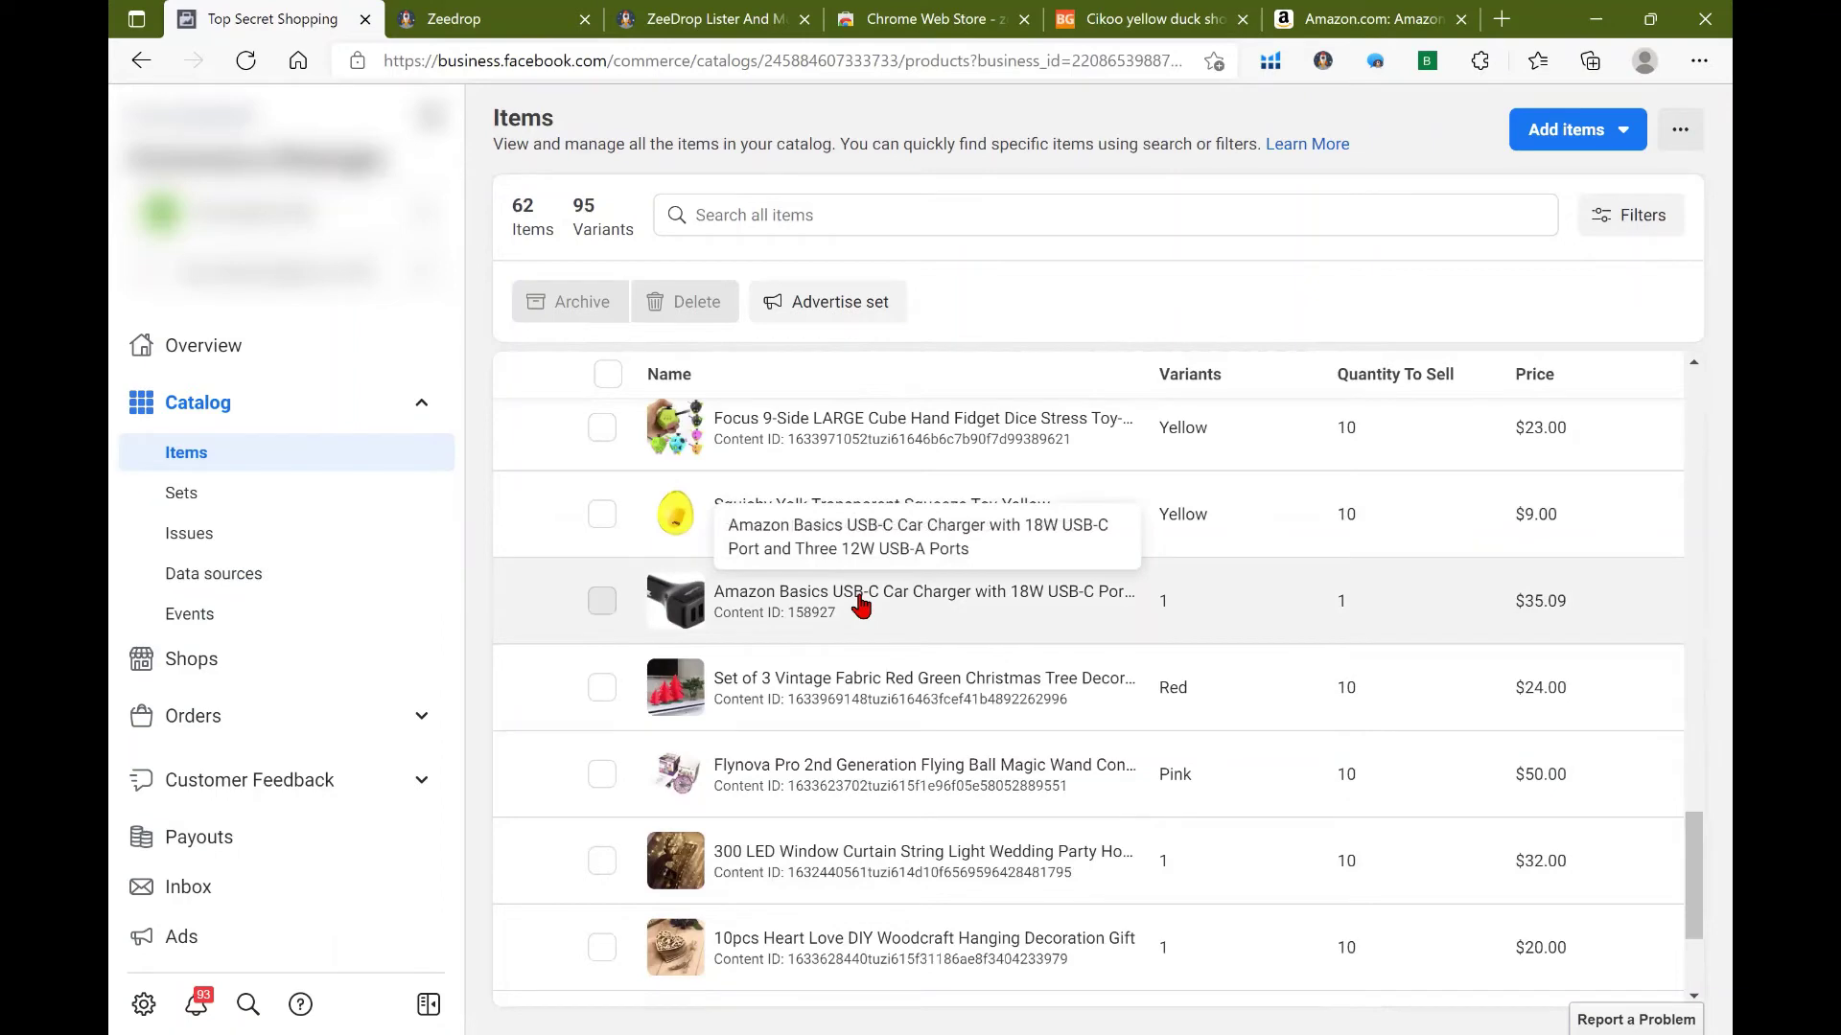
click(257, 574)
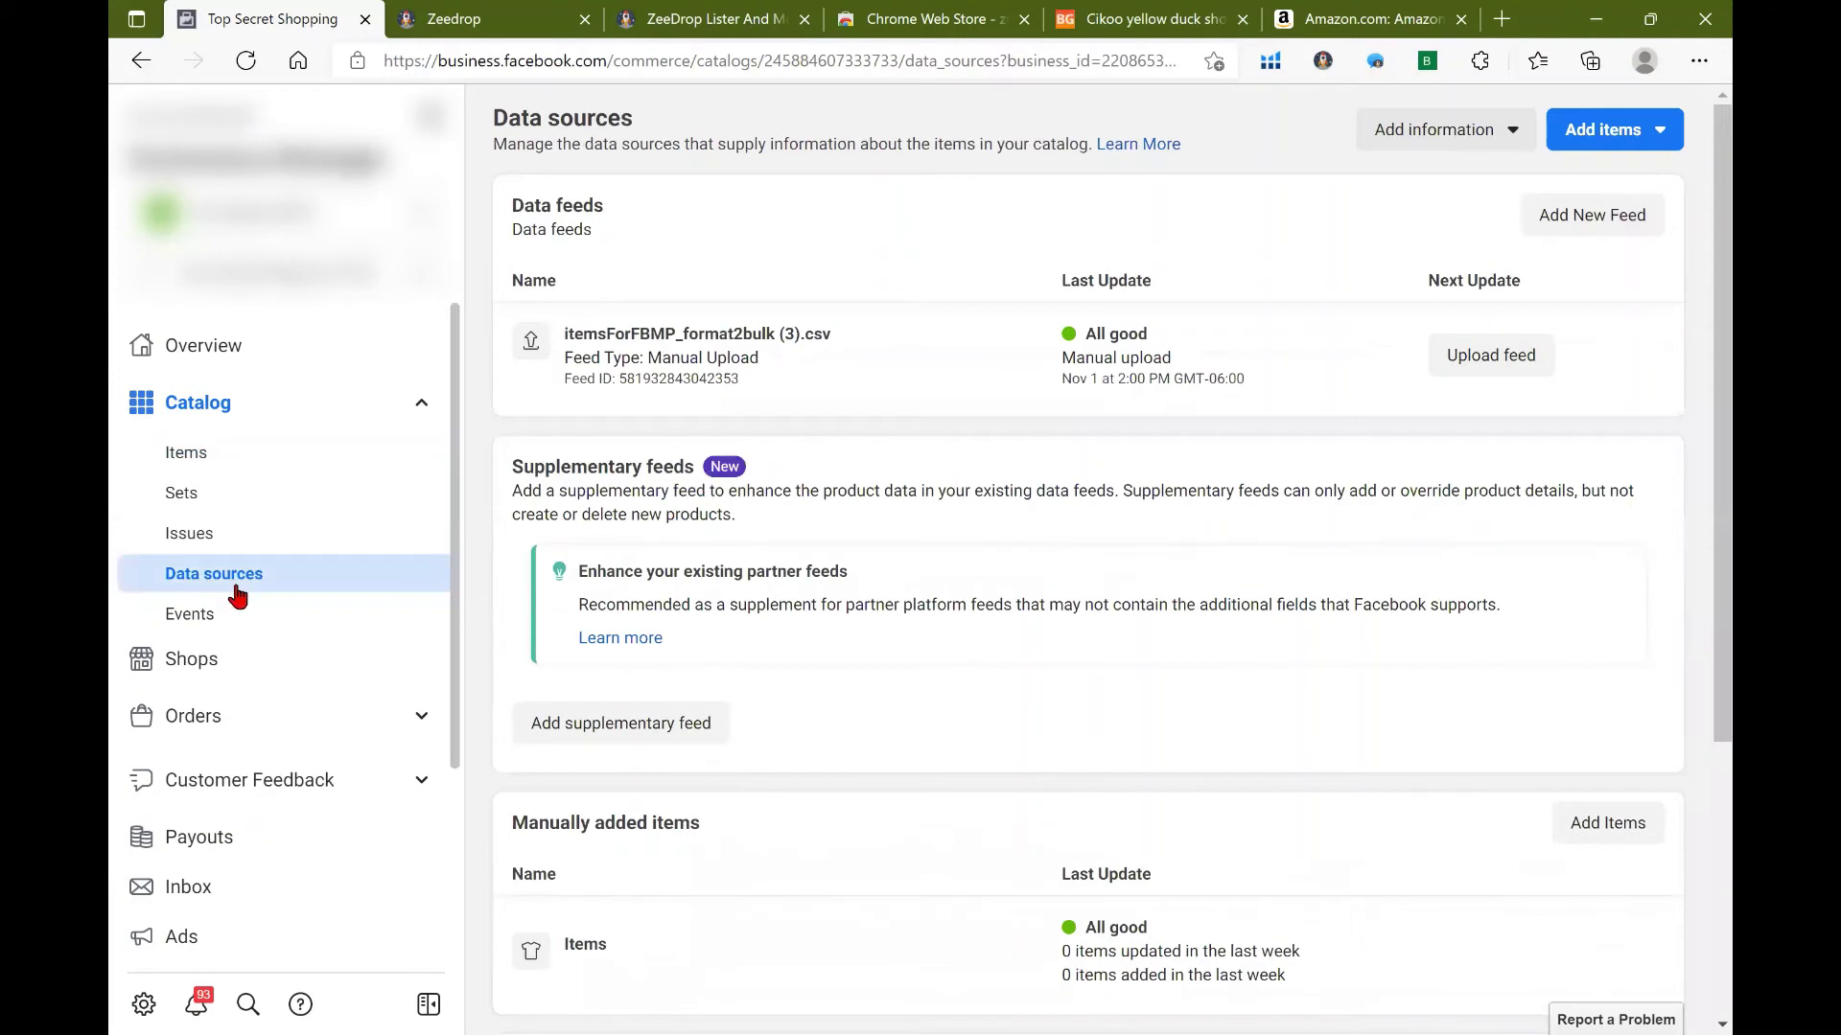
Step: Delete the itemsForFBMP_format2bulk (3).csv data feed via its Settings, leaving 59 catalog items
click(937, 374)
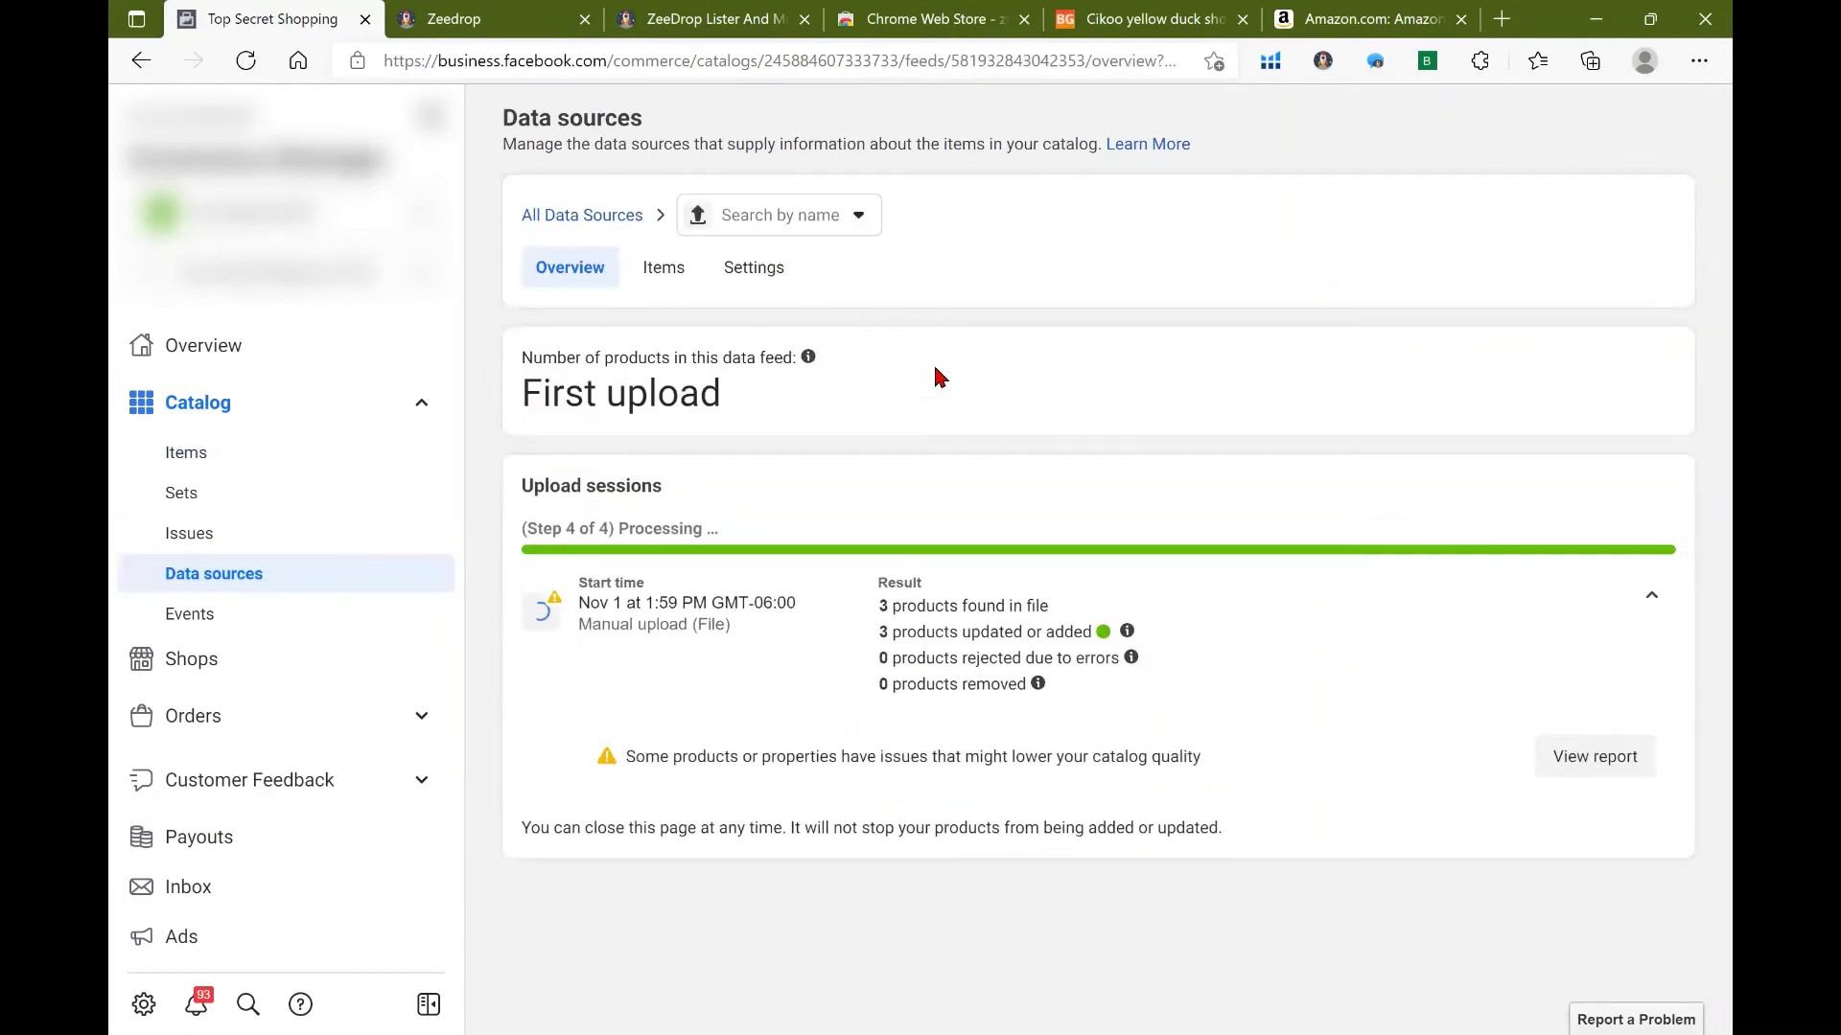
click(743, 268)
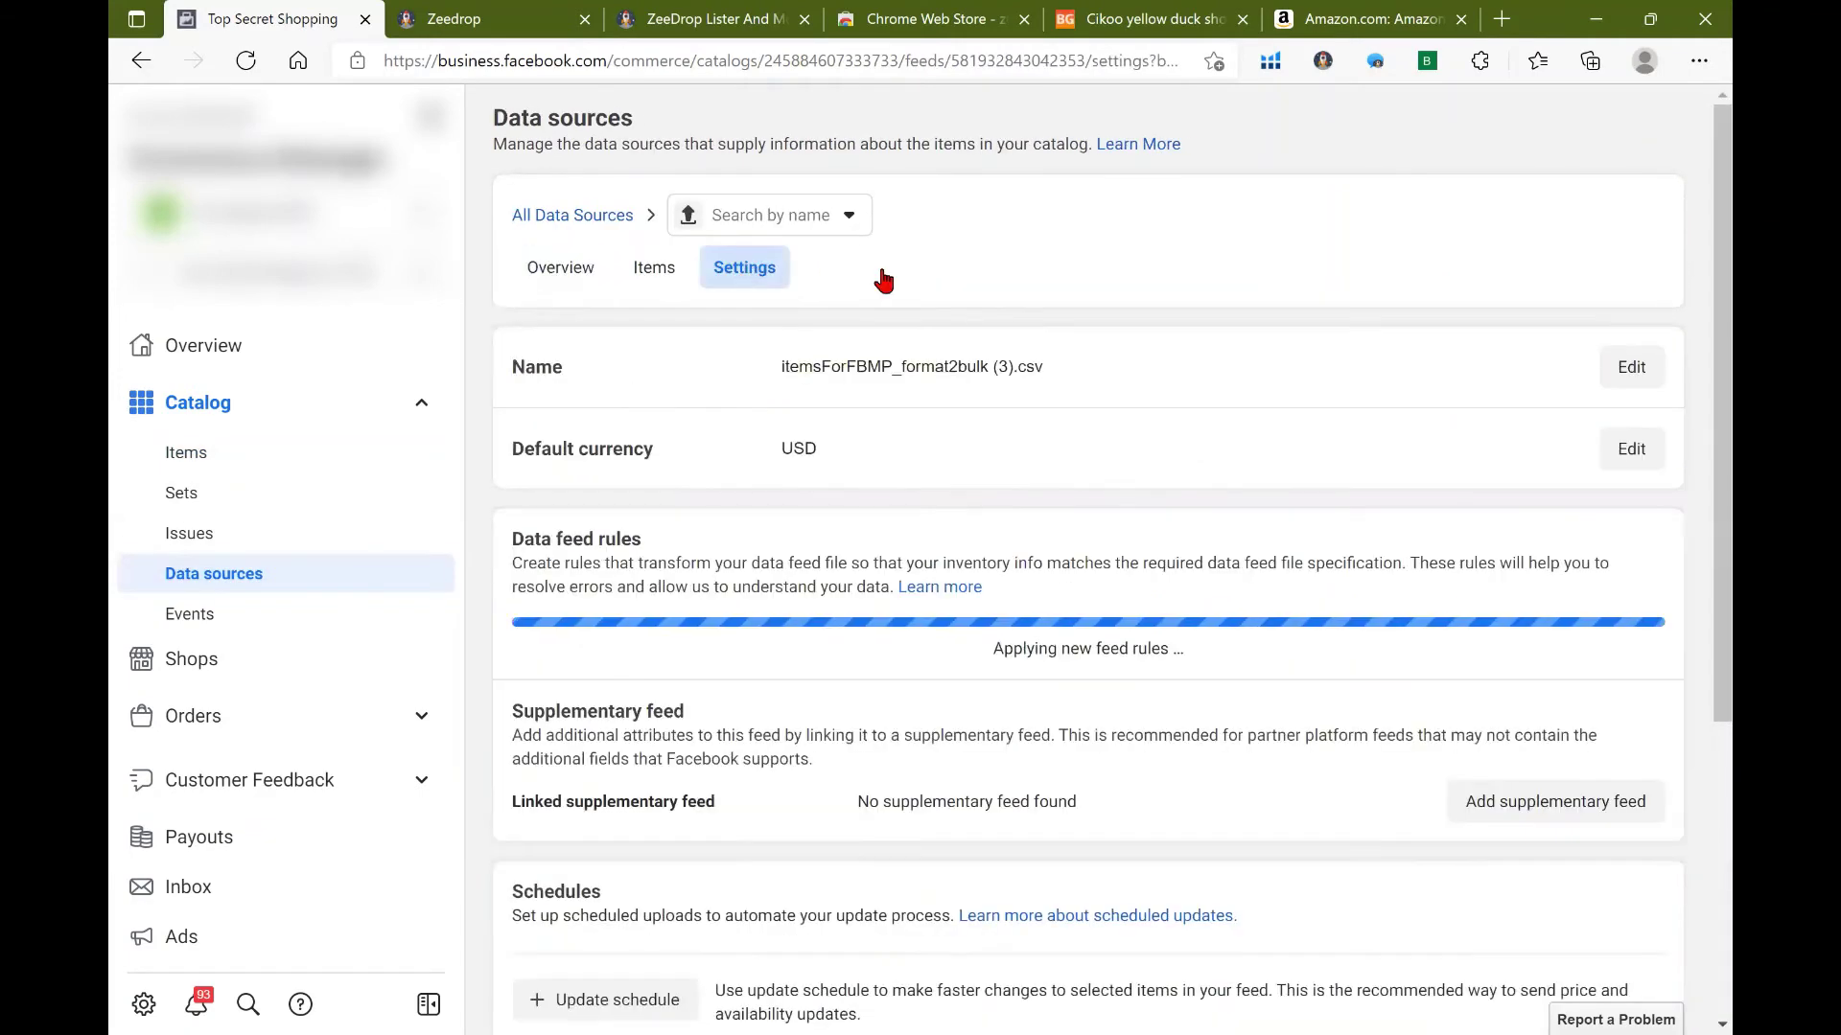
scroll(1697, 460, down, 5)
click(1634, 942)
click(1246, 623)
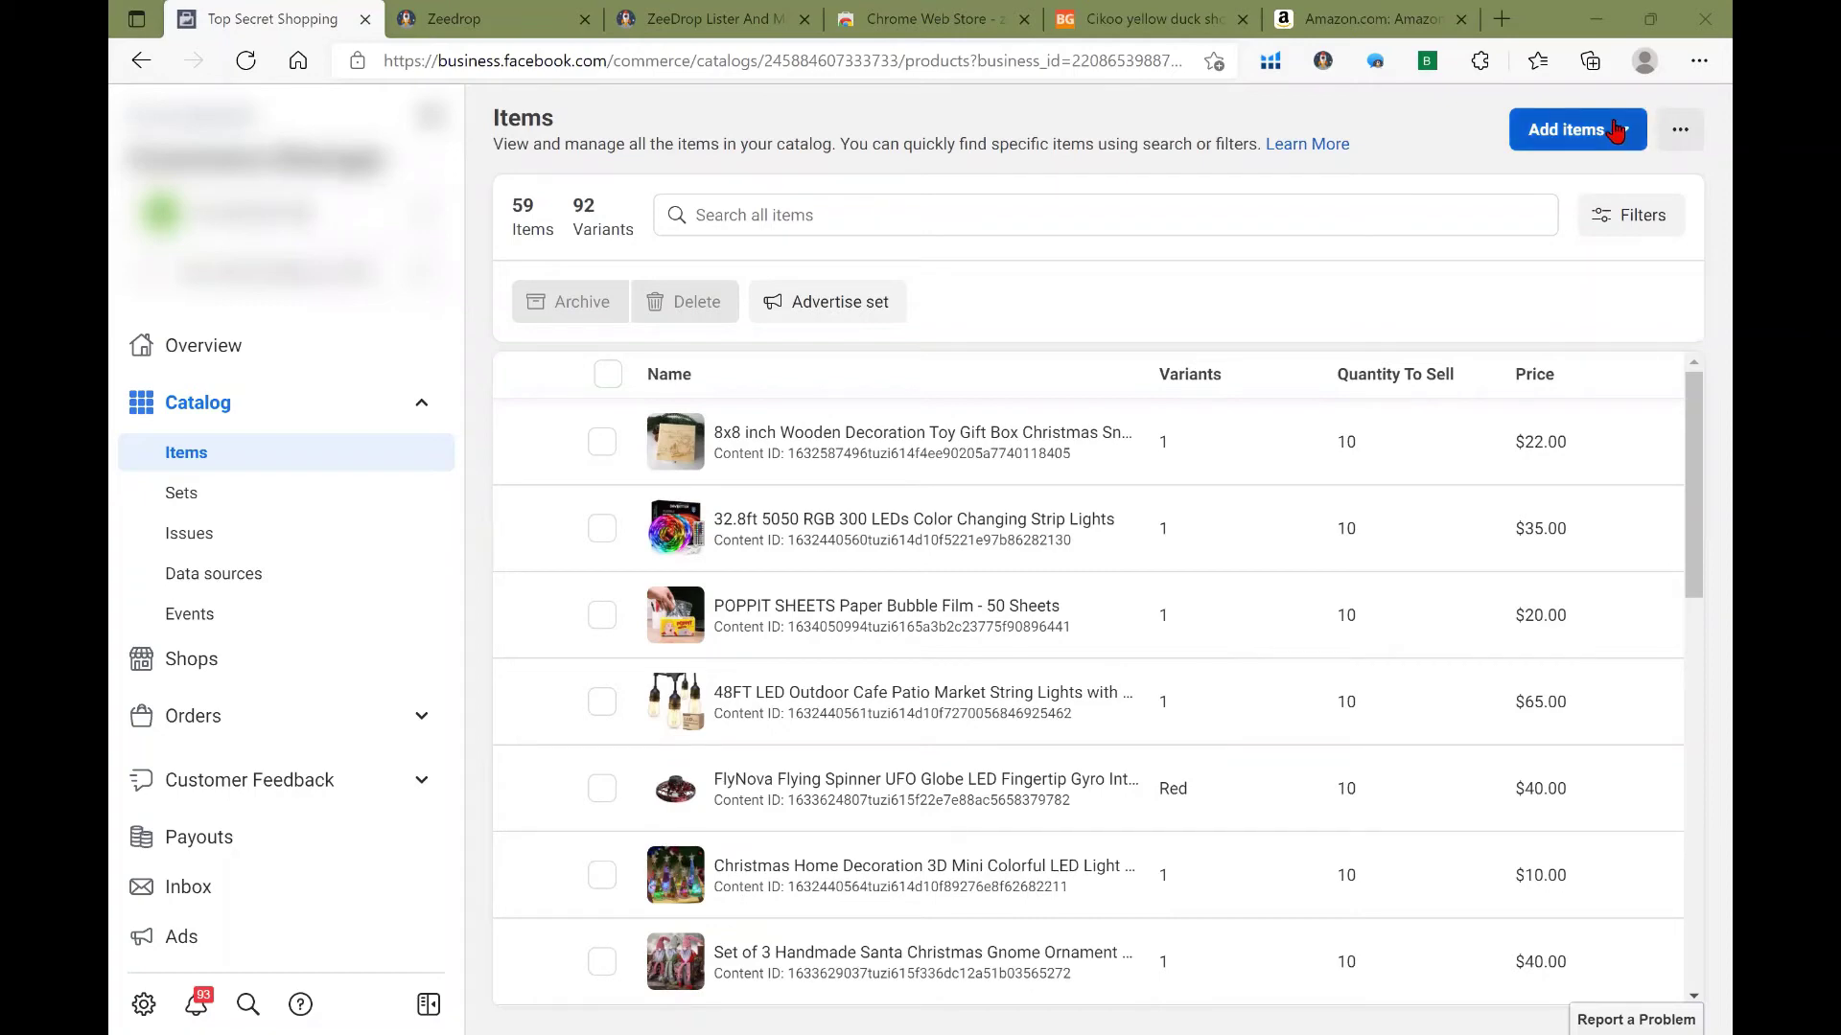
Step: Copy the Banggood Cikoo Yellow Duck Shower Head (US$22.99) details with ZeeDrop
click(1185, 13)
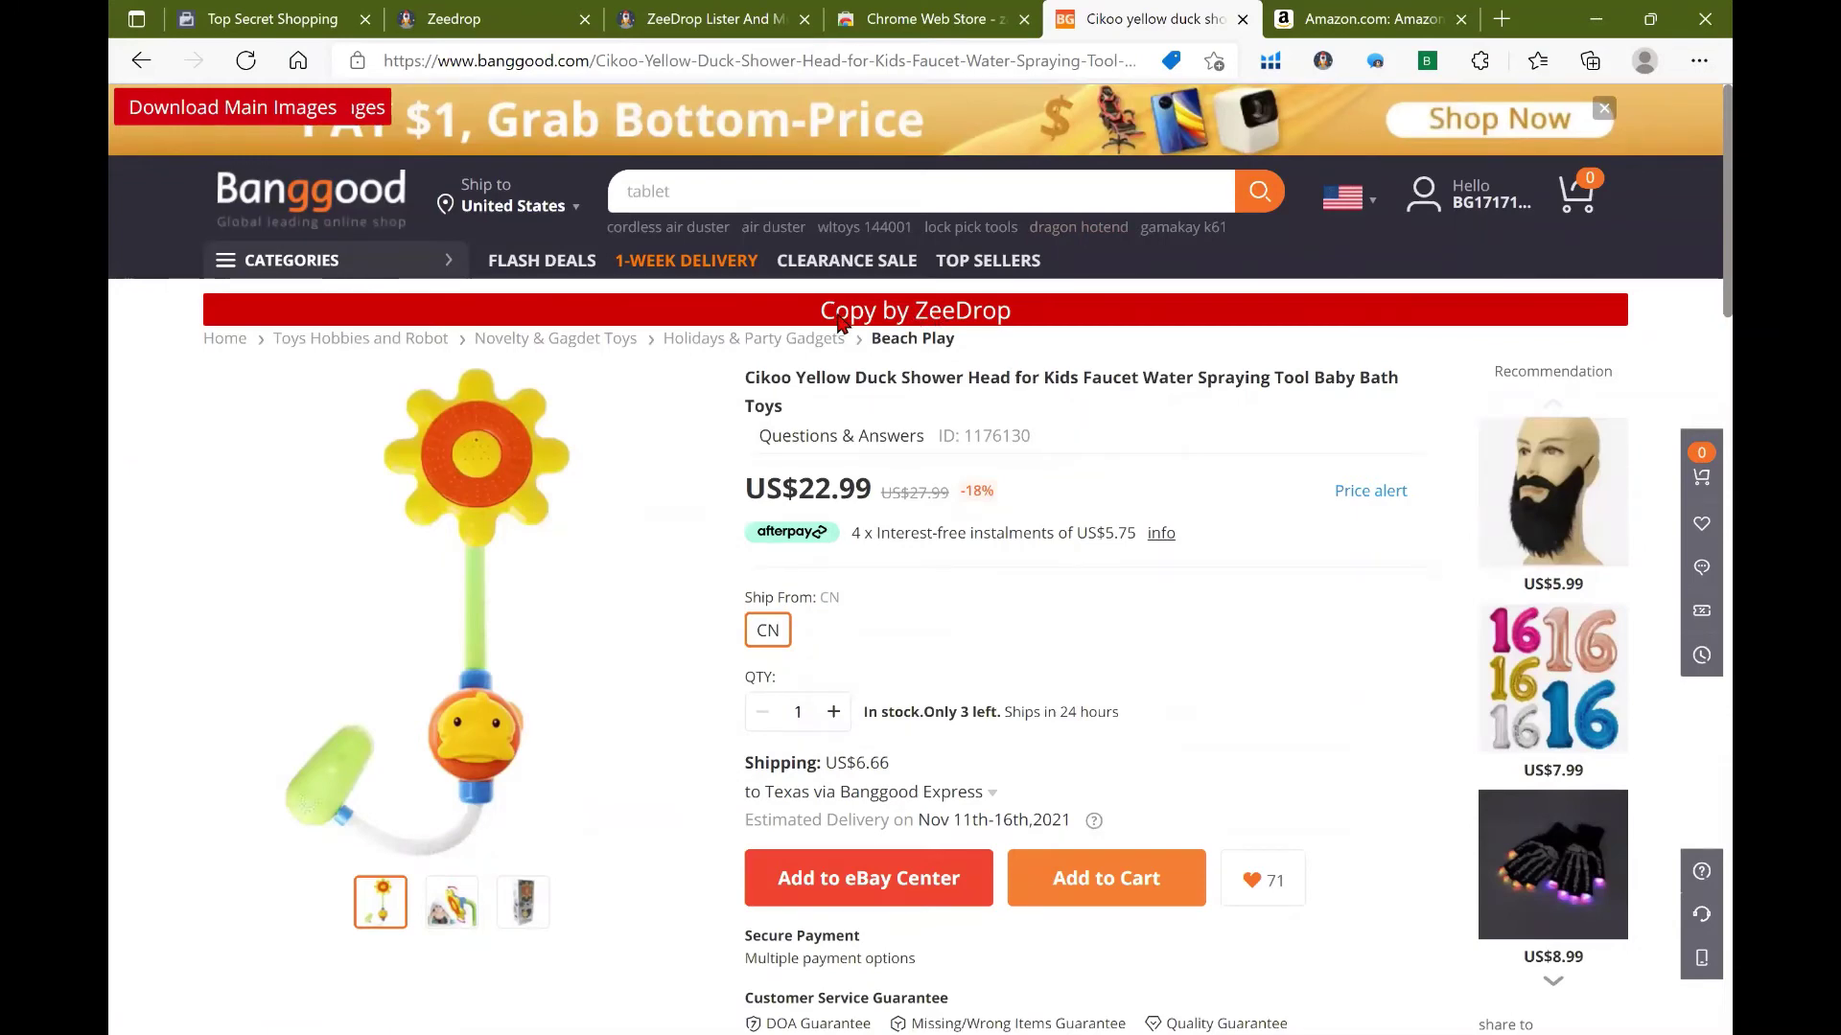
click(892, 309)
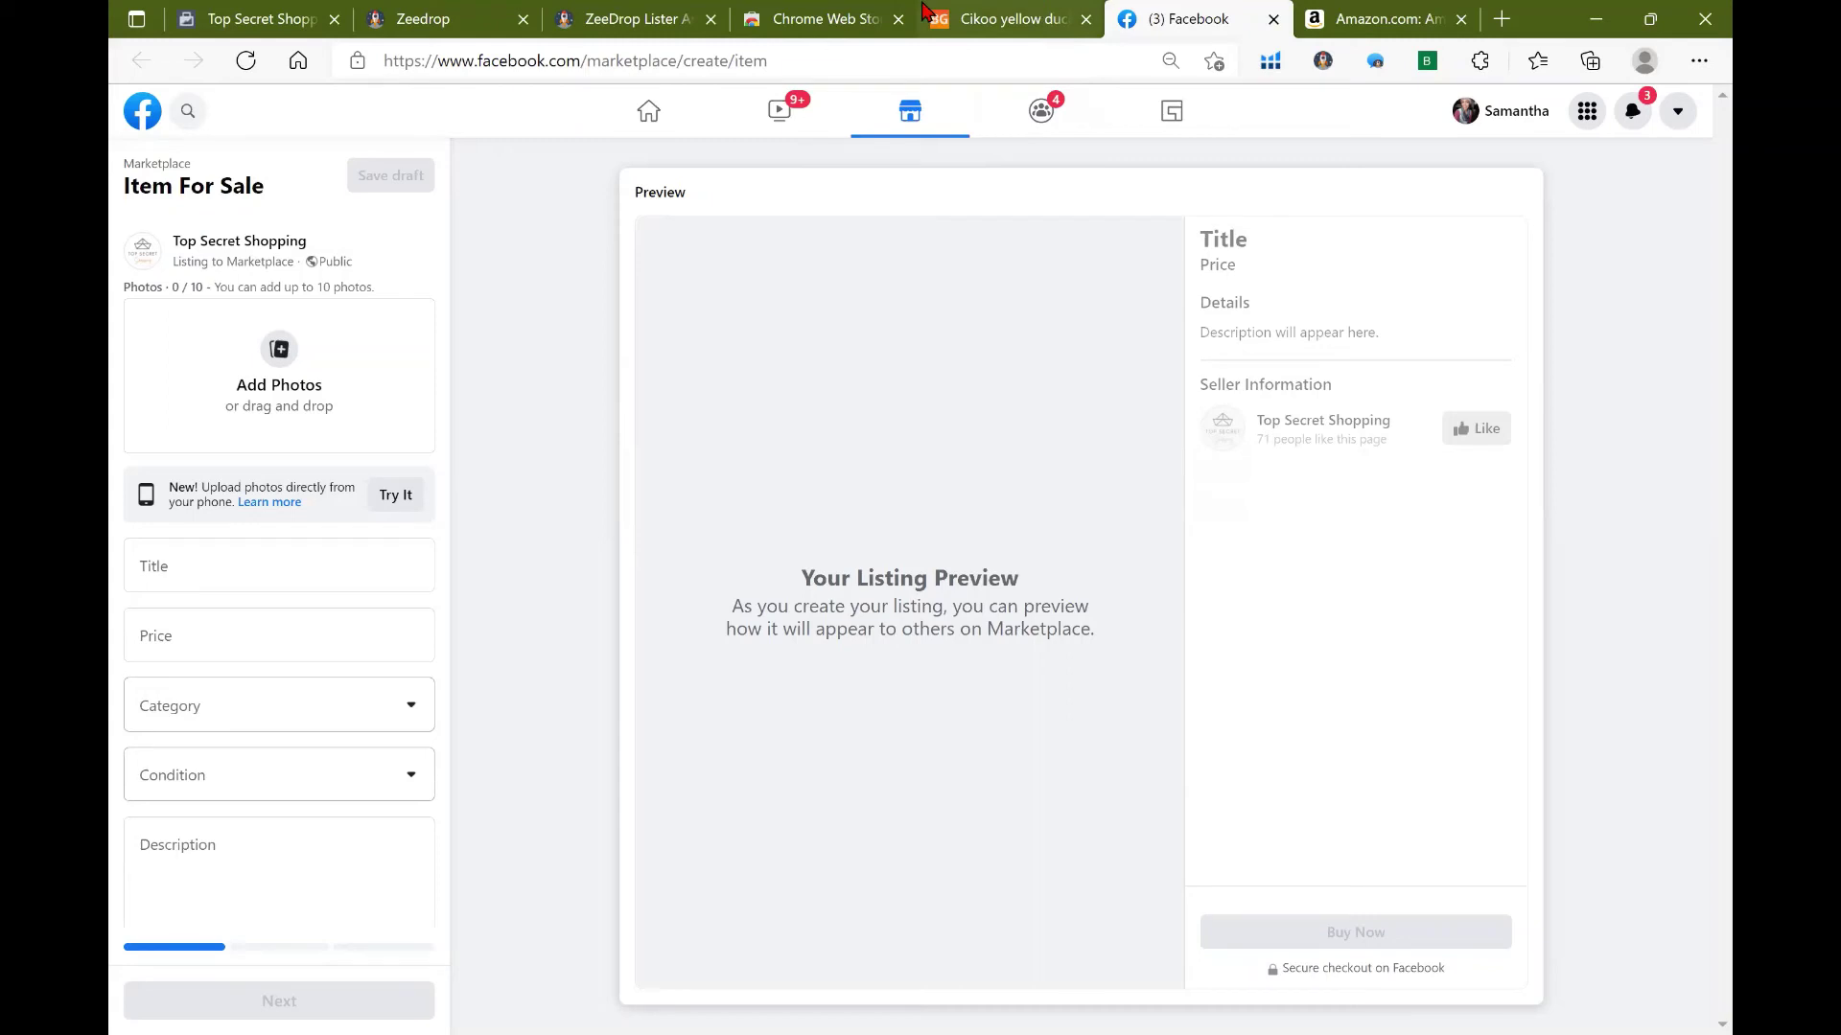
Step: Add one catalog item and paste the duck shower head's title, description and images into it
click(291, 7)
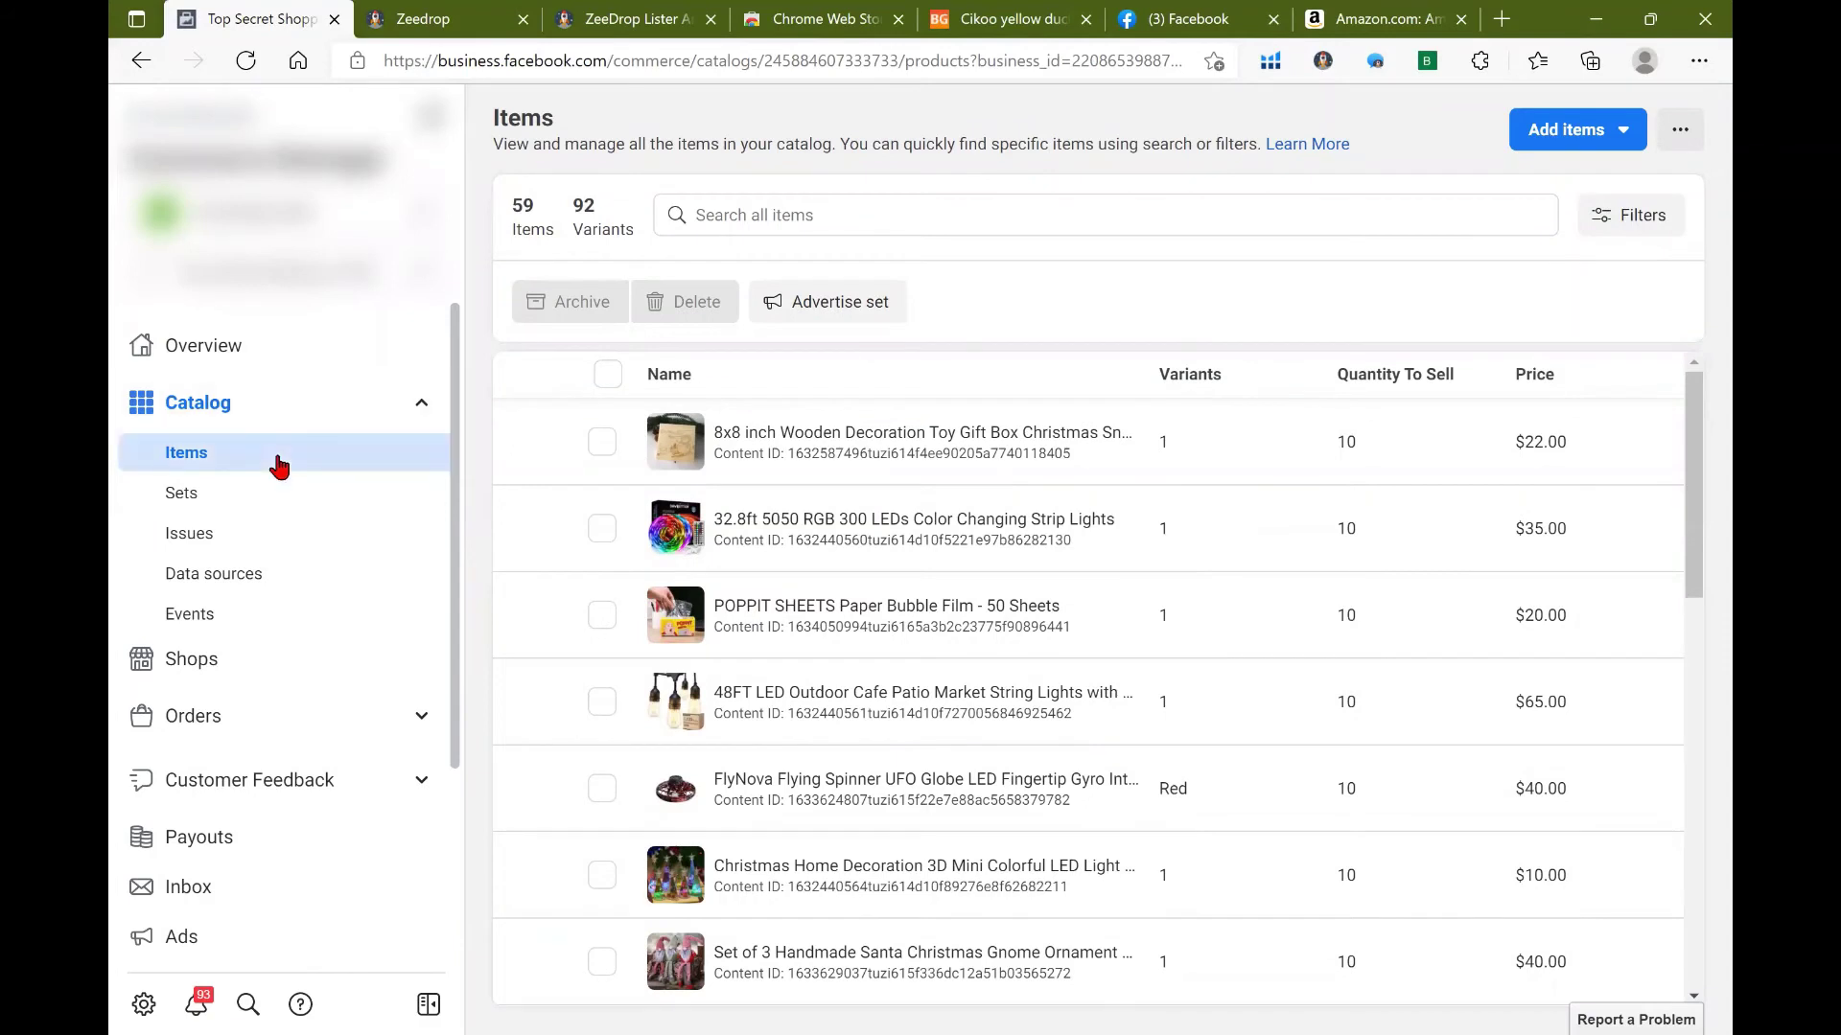
click(1572, 140)
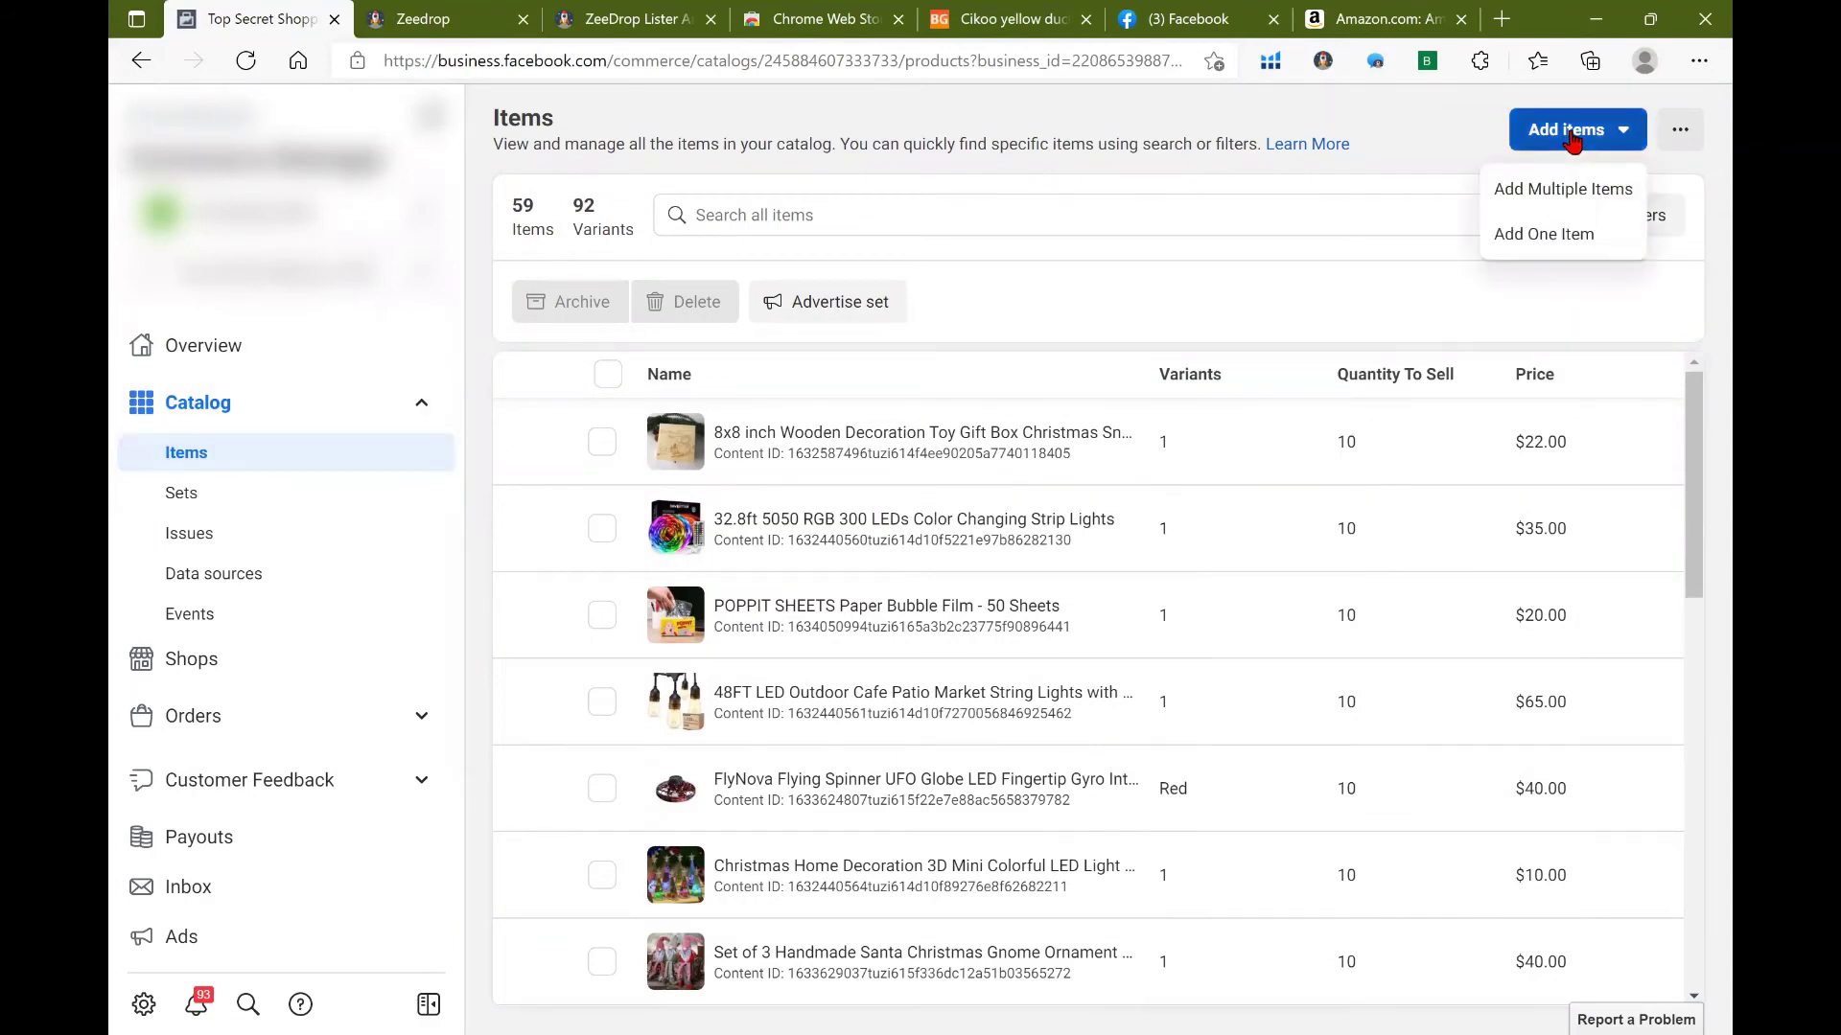
click(1580, 236)
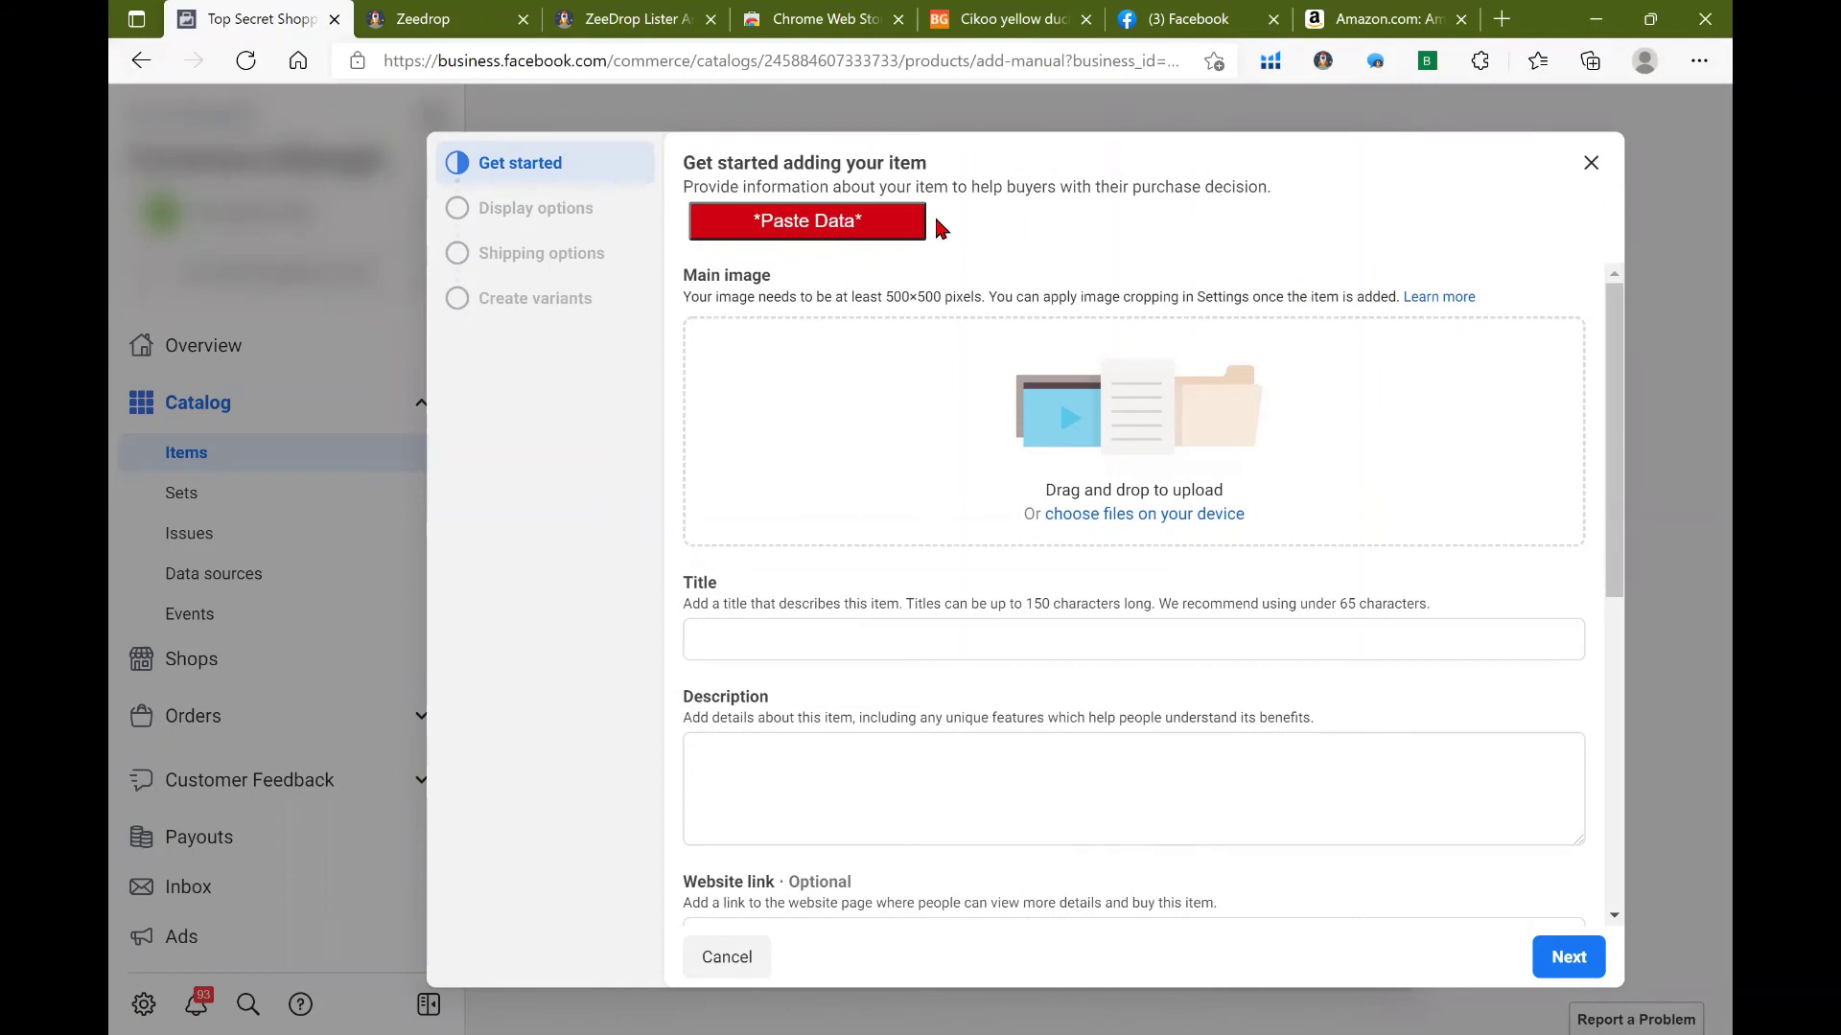
click(853, 228)
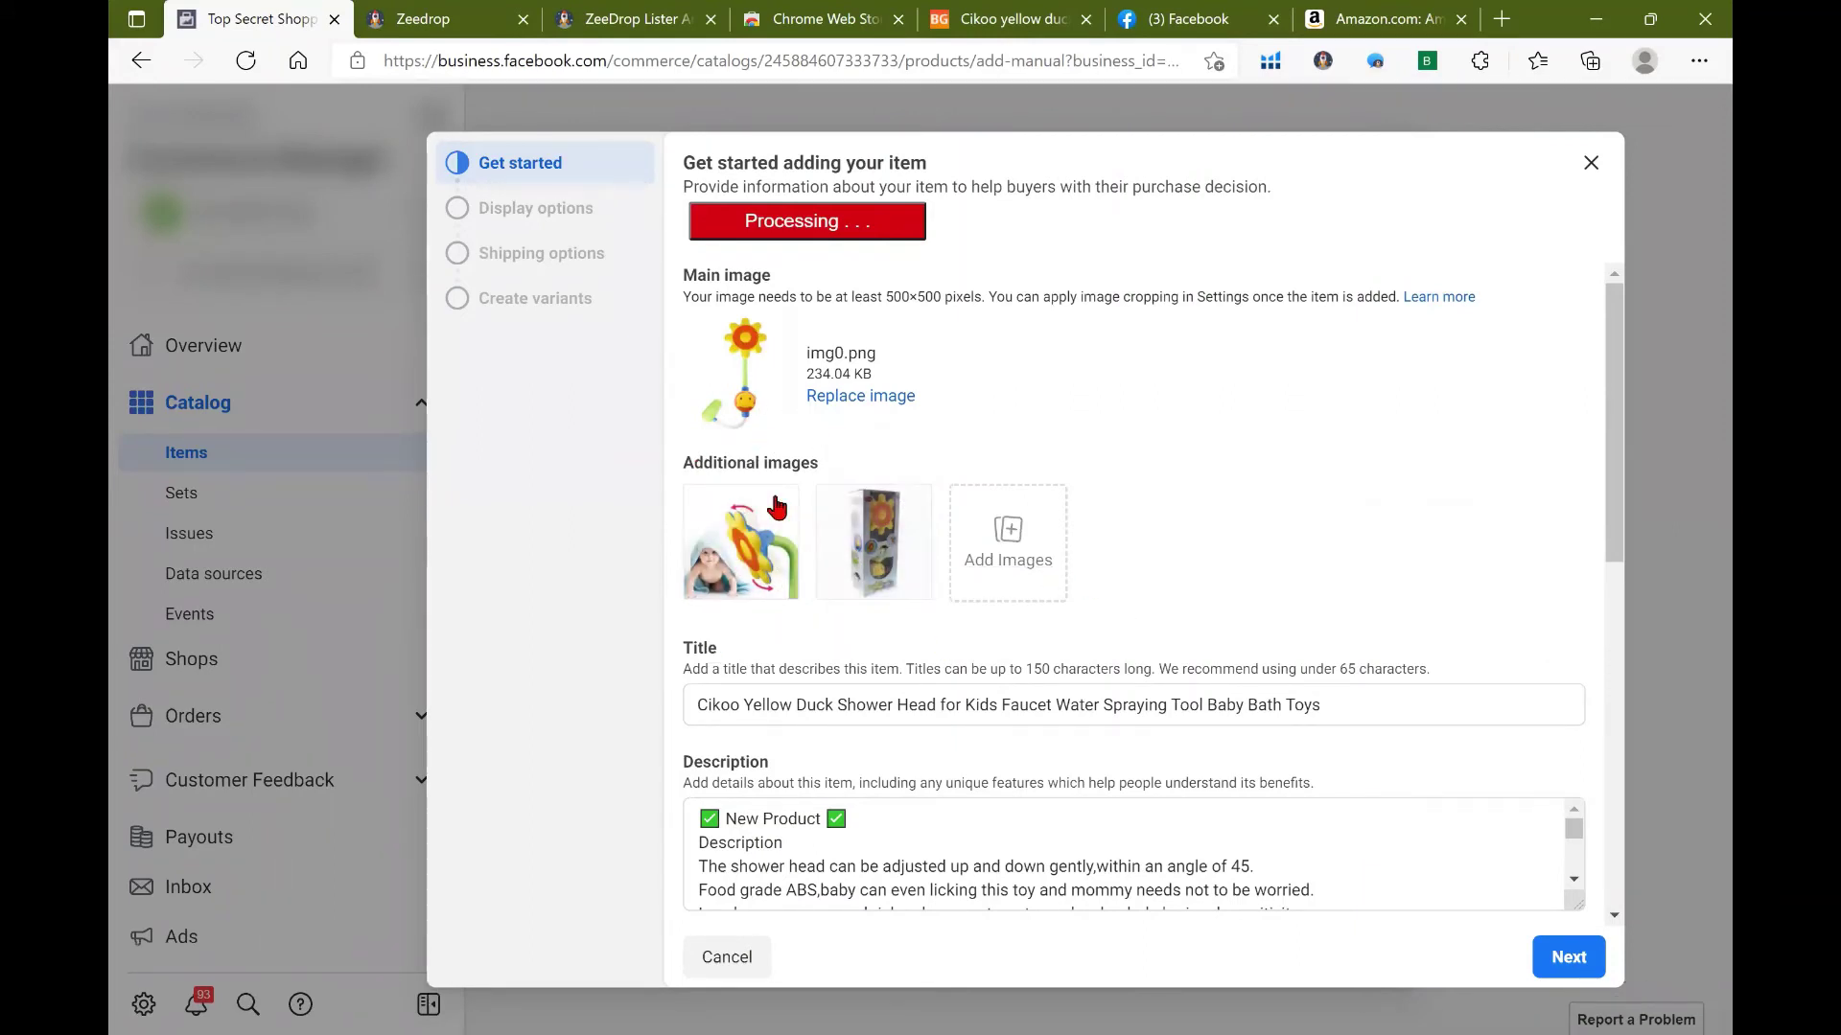
scroll(1611, 460, down, 4)
scroll(1613, 489, up, 4)
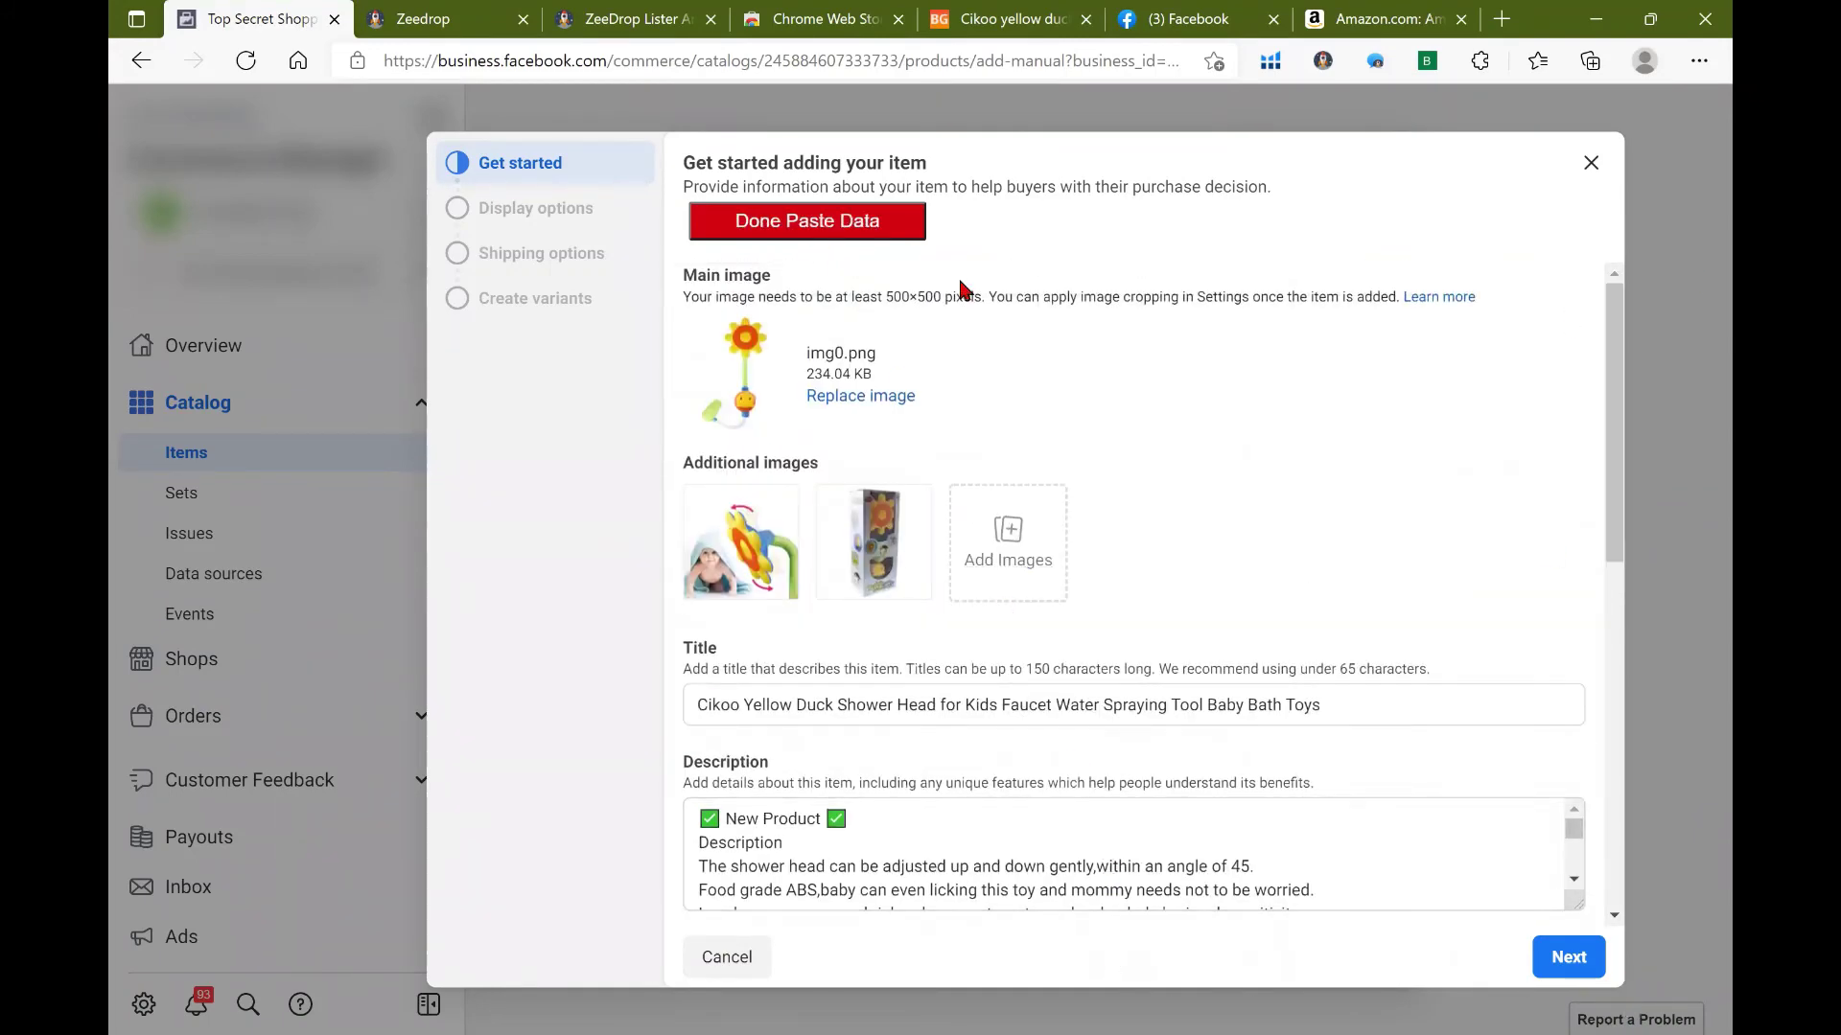
click(1586, 166)
Step: Quit the unsaved item and scroll zeedrop.com to its supported retailers, including eBay, Amazon and Walmart
click(1226, 616)
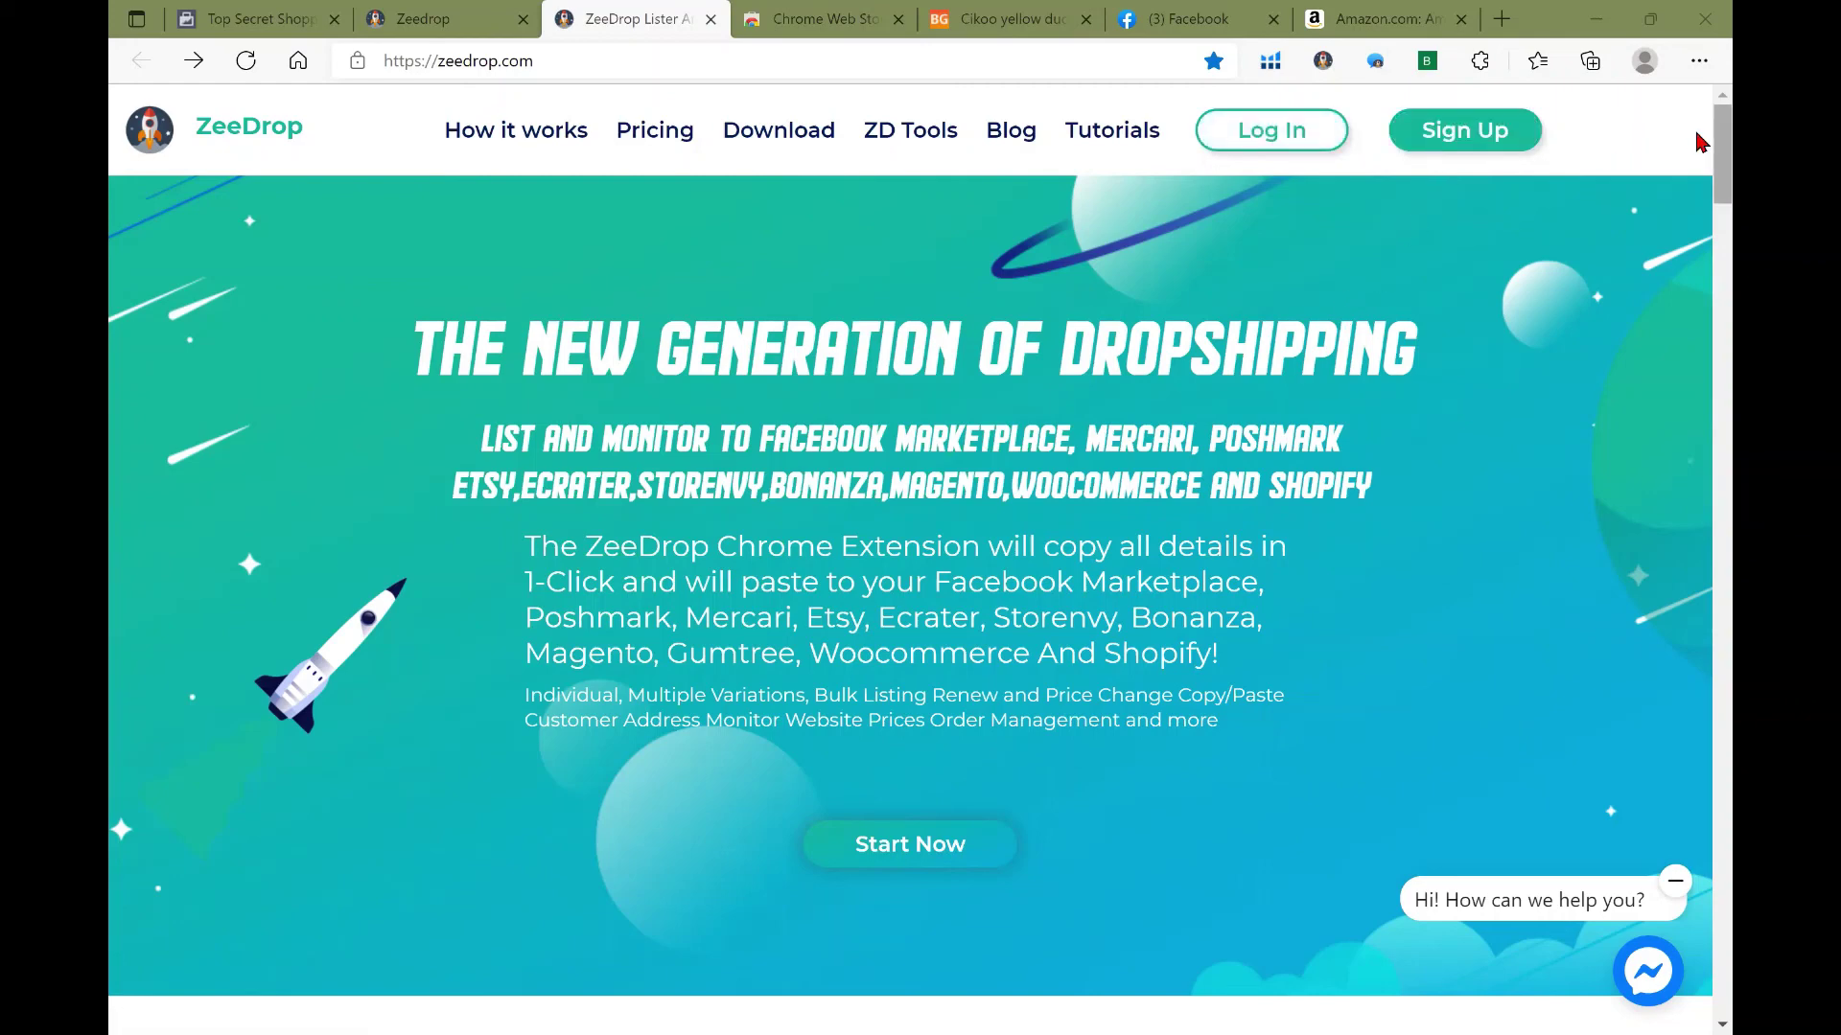
scroll(1700, 144, down, 10)
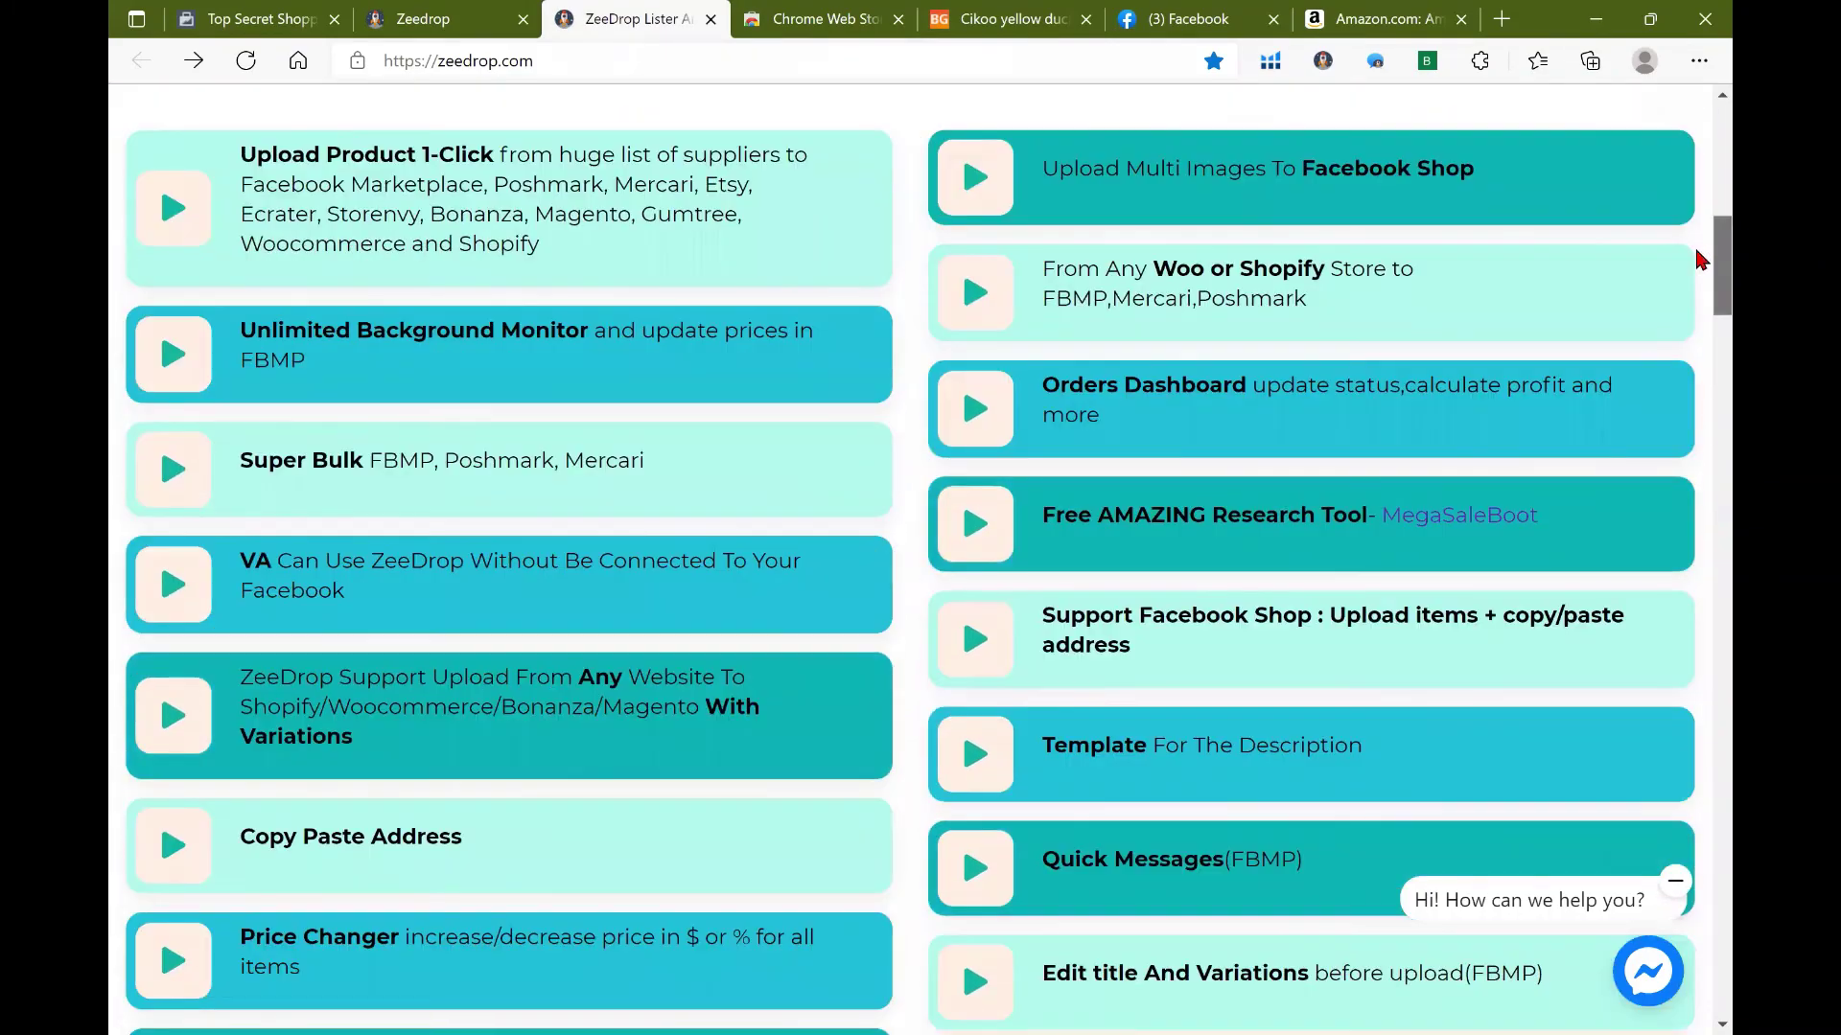
drag(1700, 260, 1696, 381)
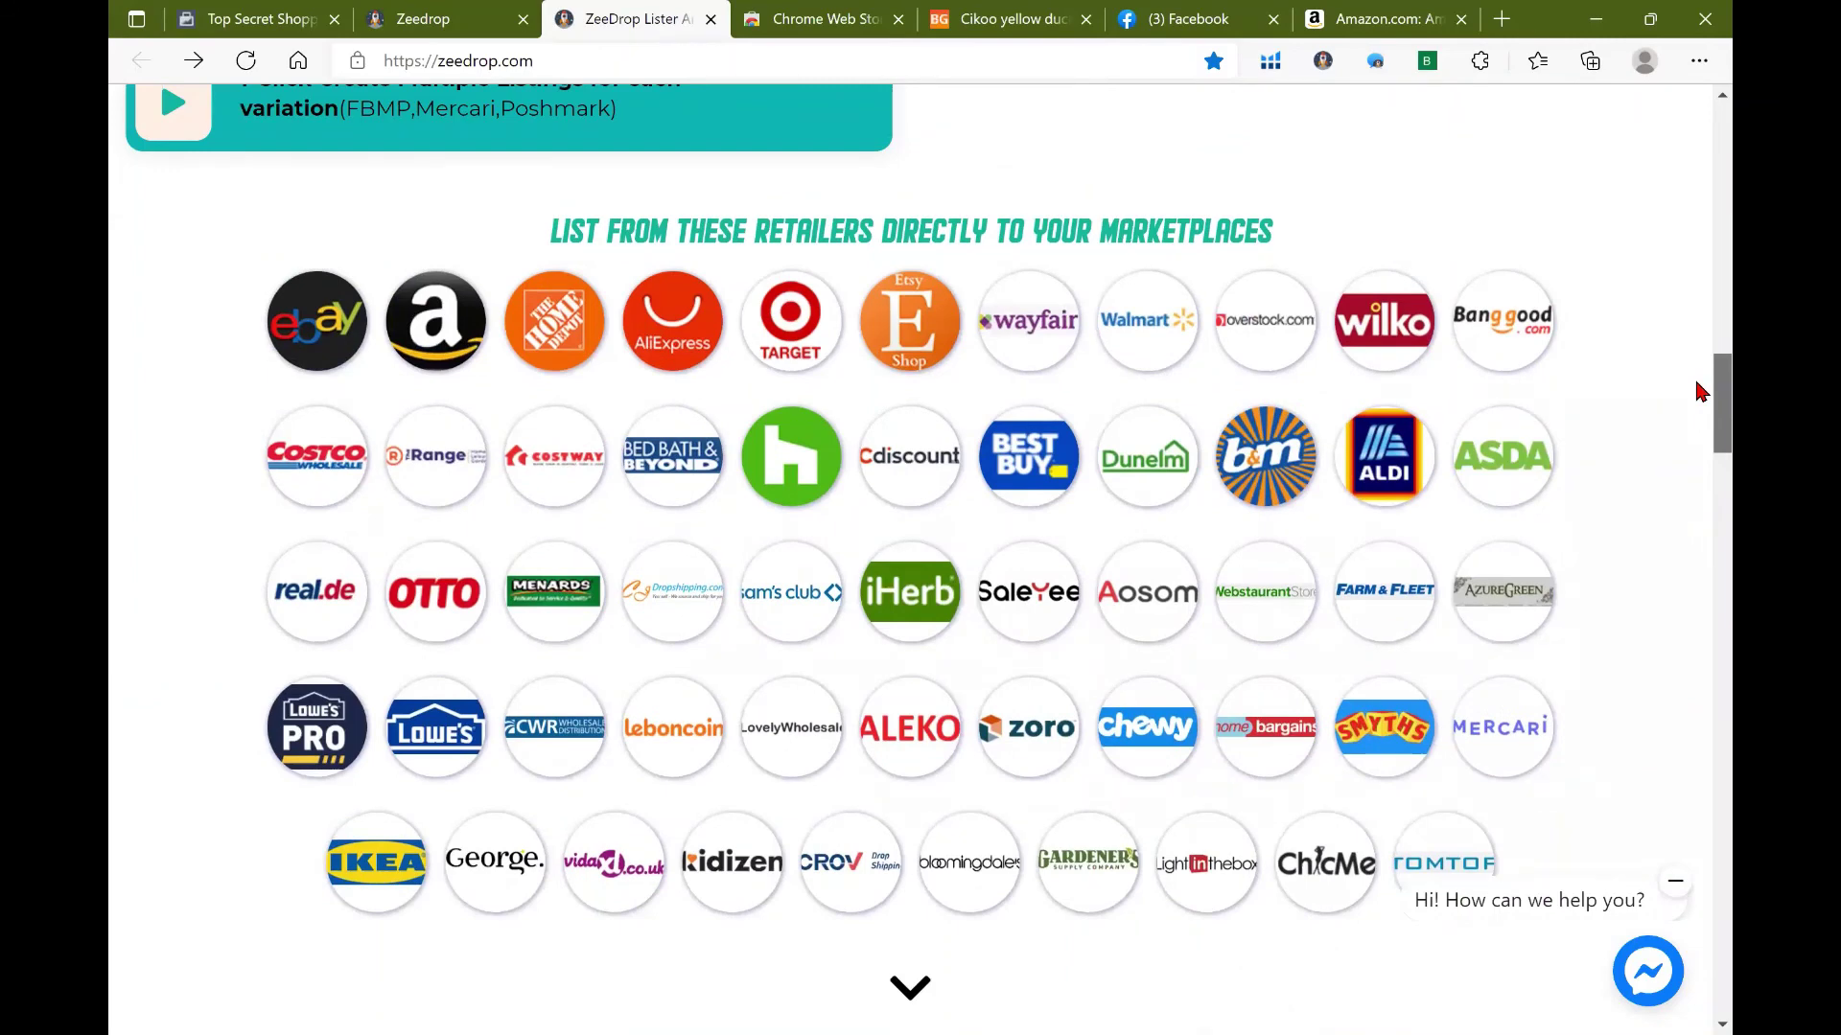
scroll(1700, 412, down, 1)
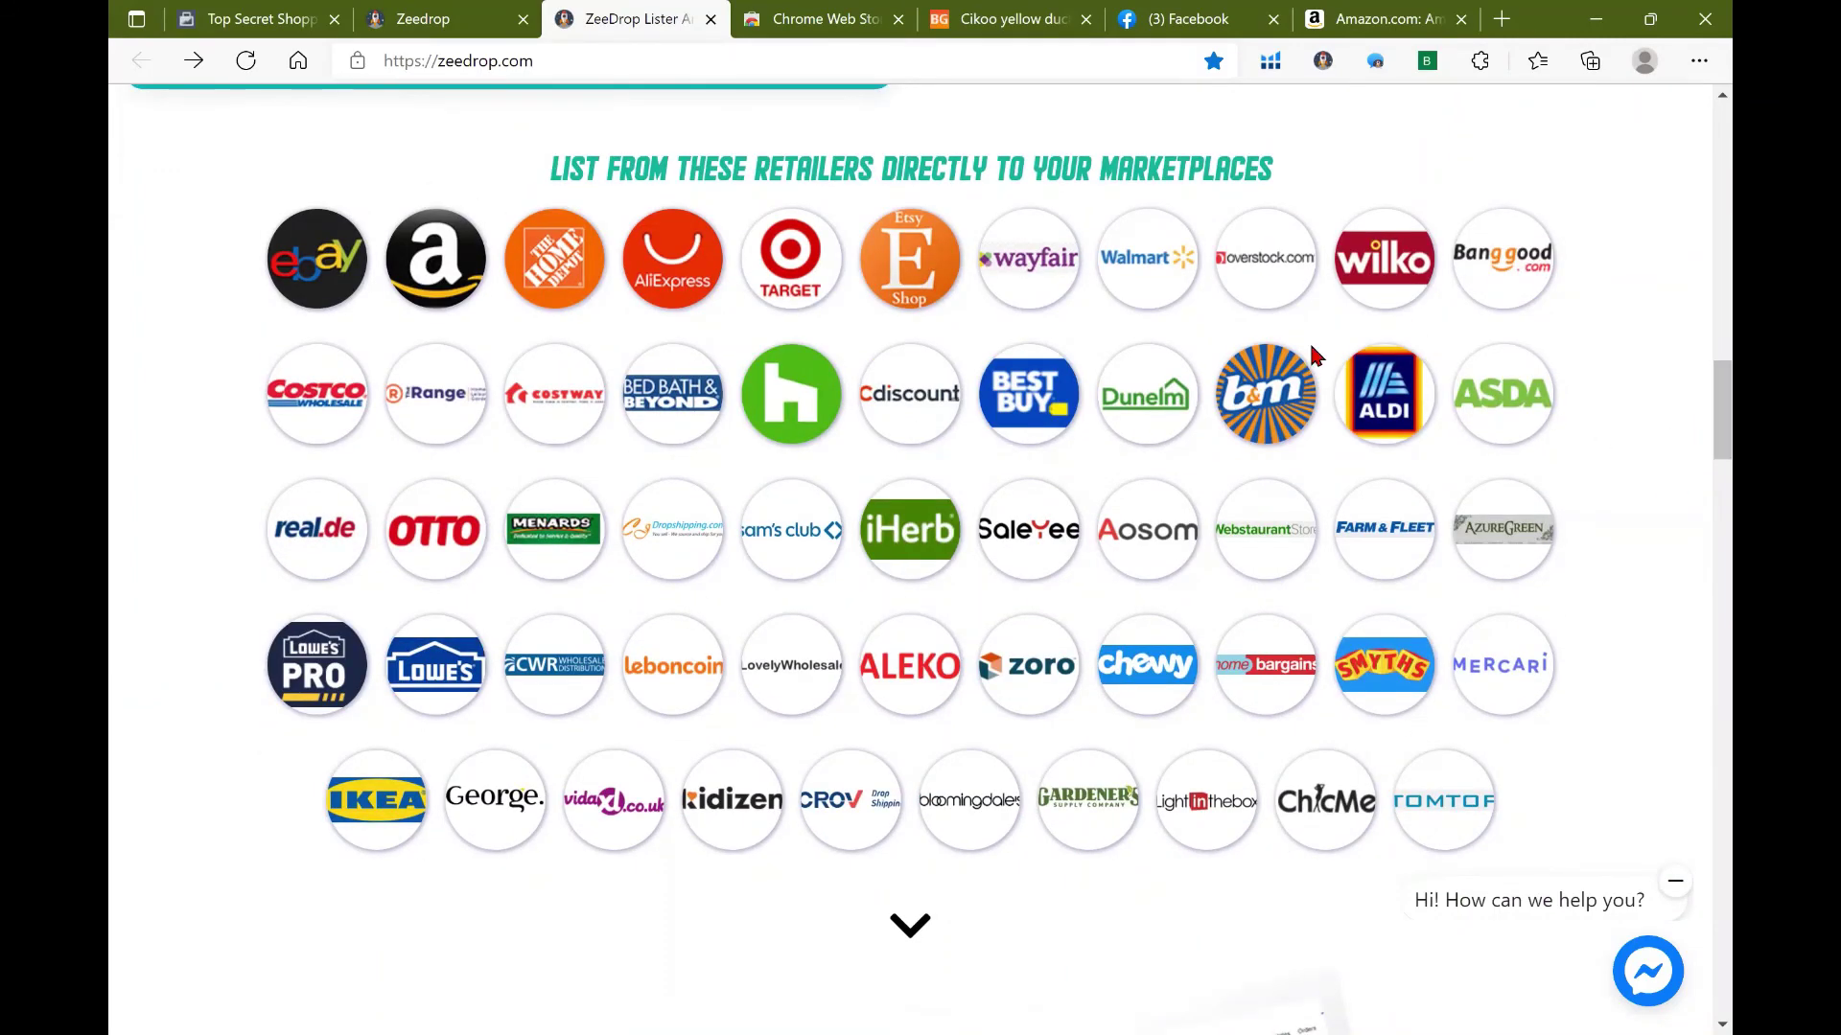